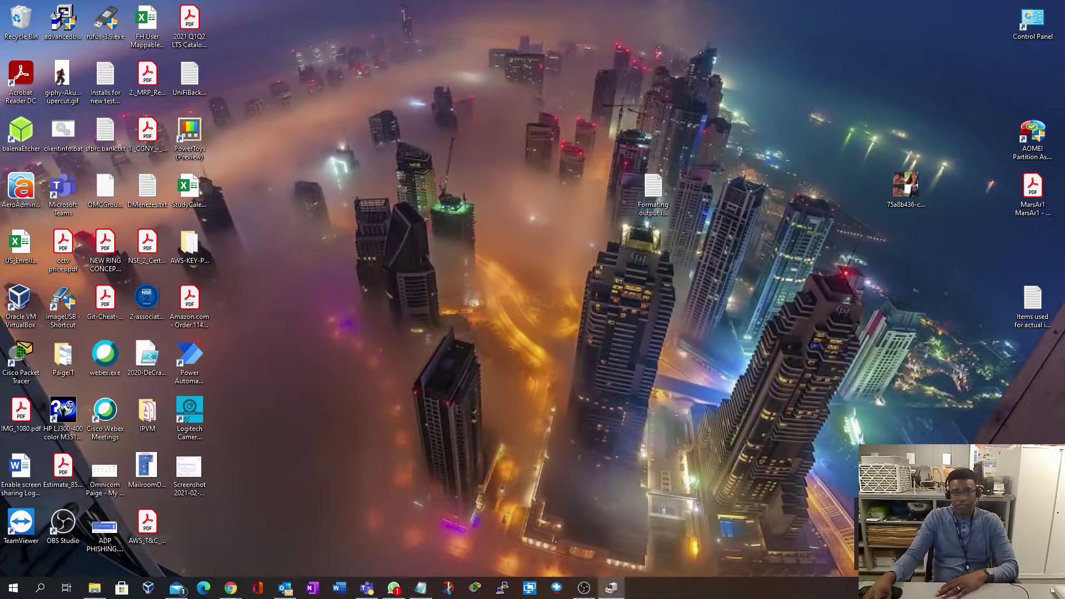
Step: Close Device Manager and reopen it from the Win+X quick menu
{"action": "left_click_drag", "start_coordinate": [413, 68], "coordinate": [477, 70]}
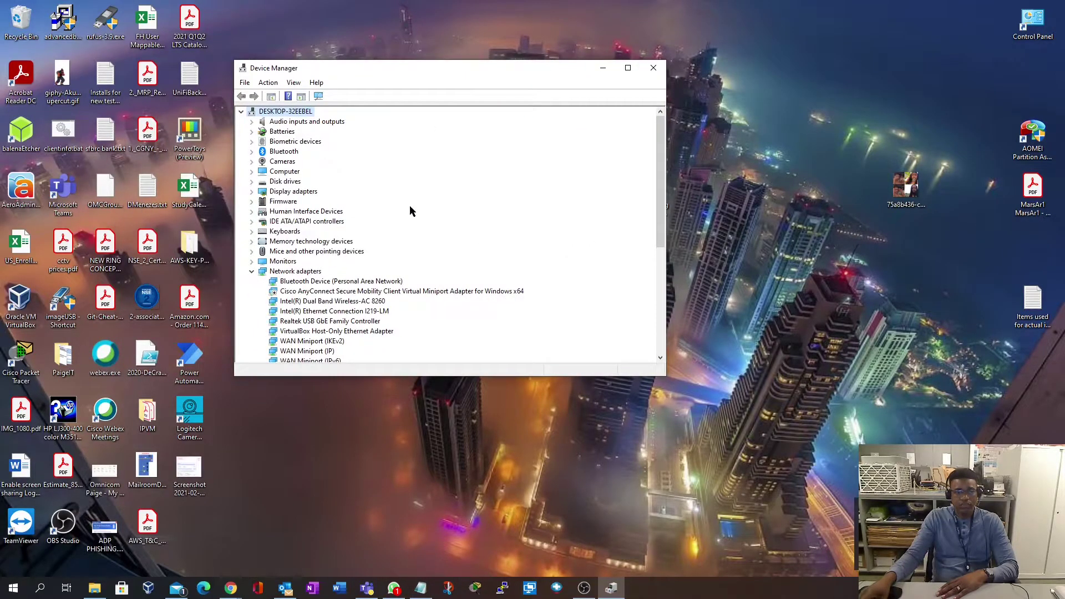
{"action": "left_click", "coordinate": [654, 68]}
{"action": "right_click", "coordinate": [12, 588]}
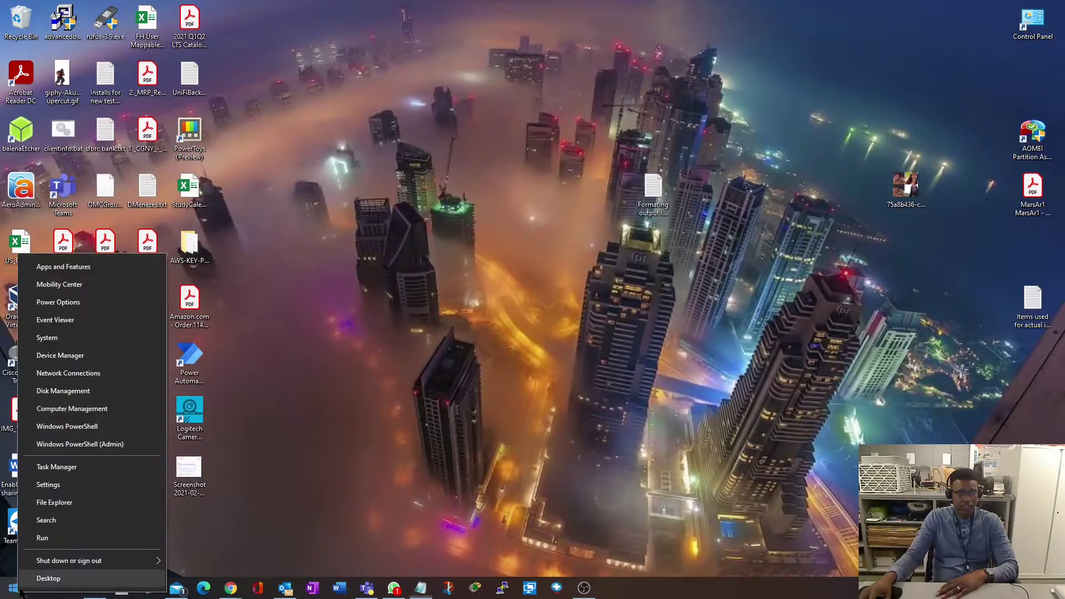
{"action": "left_click", "coordinate": [63, 356]}
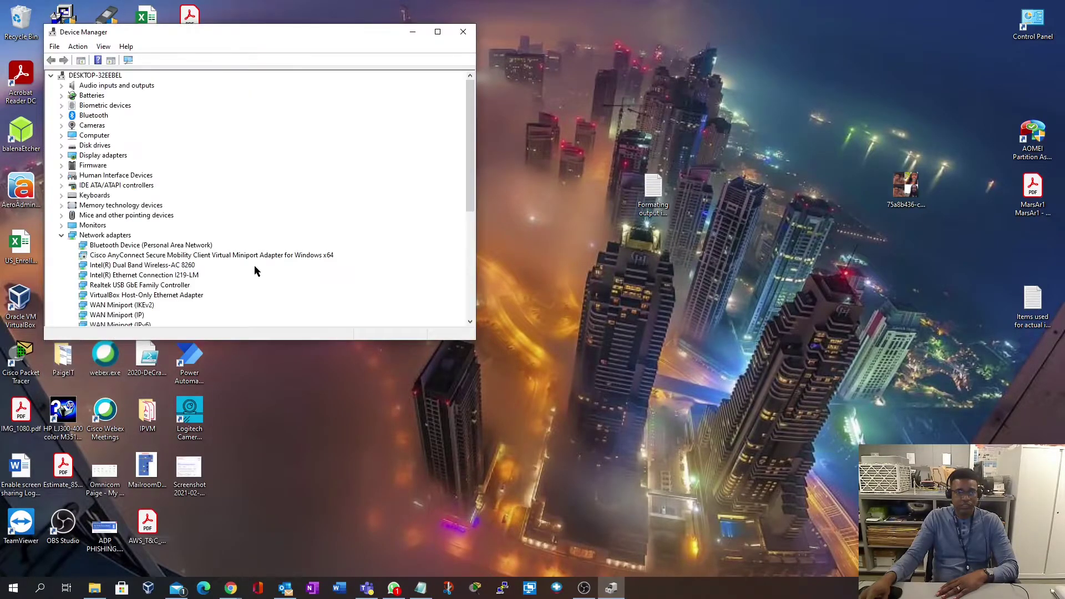
Step: Let Windows search automatically for an Apple USB Ethernet Adapter driver, then dismiss the failure message
{"action": "scroll", "coordinate": [286, 254], "scroll_direction": "down", "scroll_amount": 2}
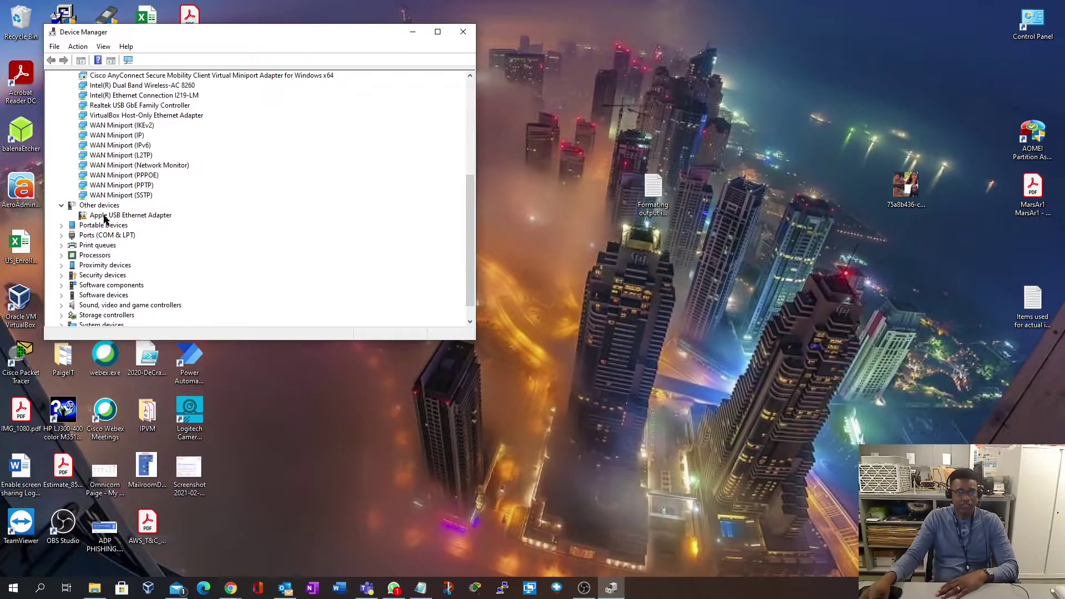
{"action": "left_click", "coordinate": [131, 217]}
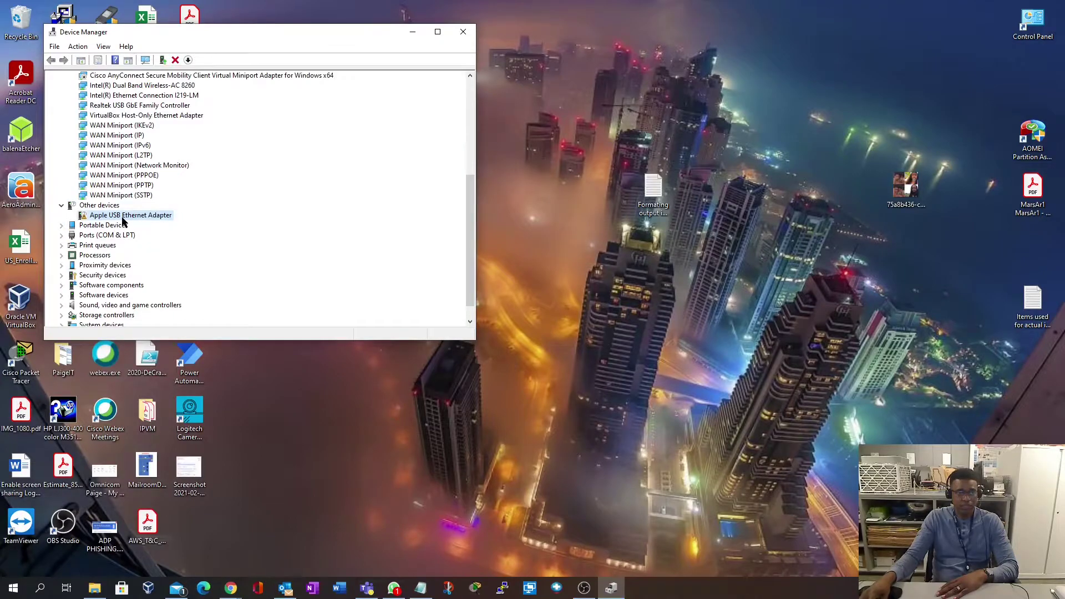
{"action": "right_click", "coordinate": [121, 221]}
{"action": "left_click", "coordinate": [185, 225]}
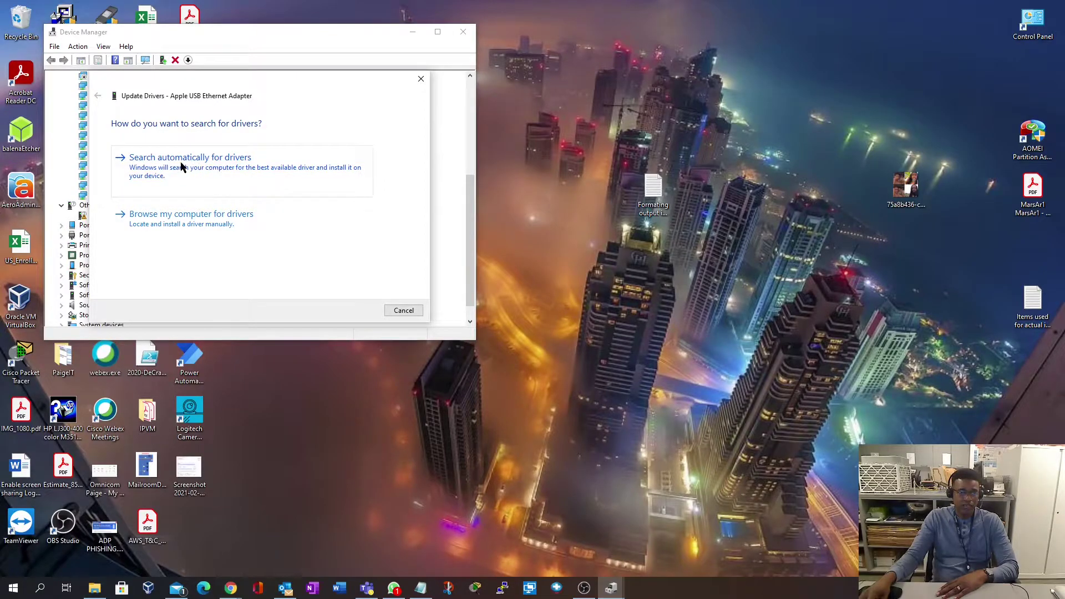
{"action": "left_click", "coordinate": [213, 166]}
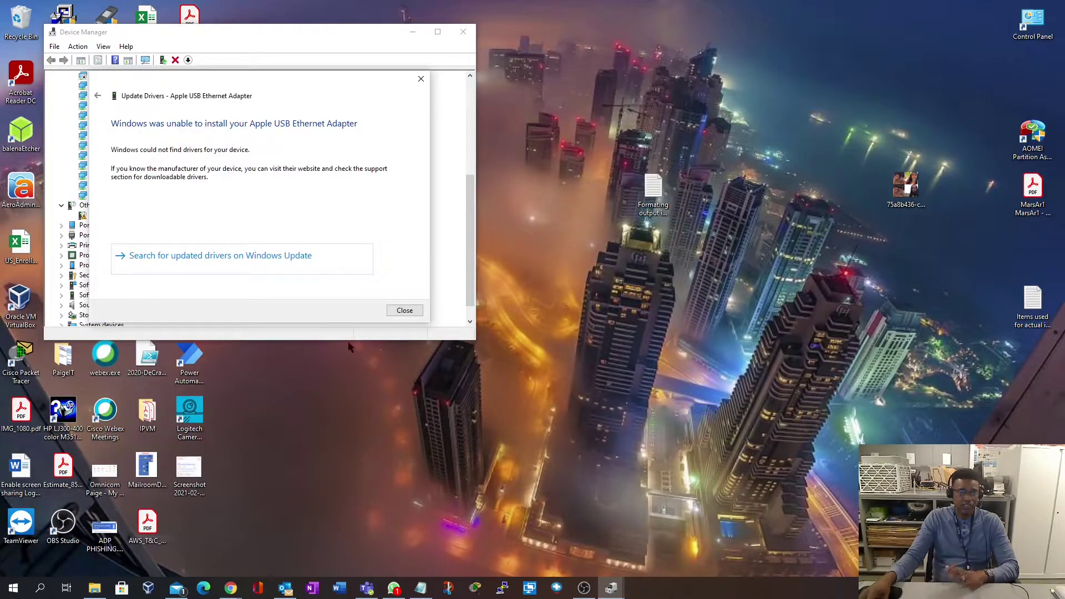
{"action": "left_click", "coordinate": [404, 310]}
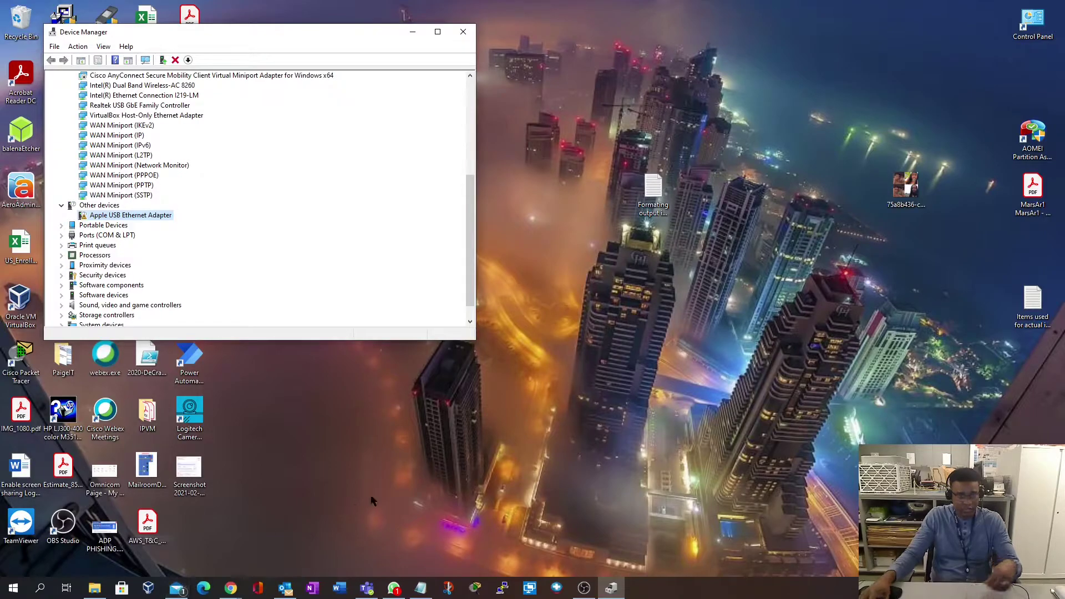
Step: Open Command Prompt and ping 8.8.8.8, which reports destination host unreachable, then stop it
{"action": "key", "text": "super+r"}
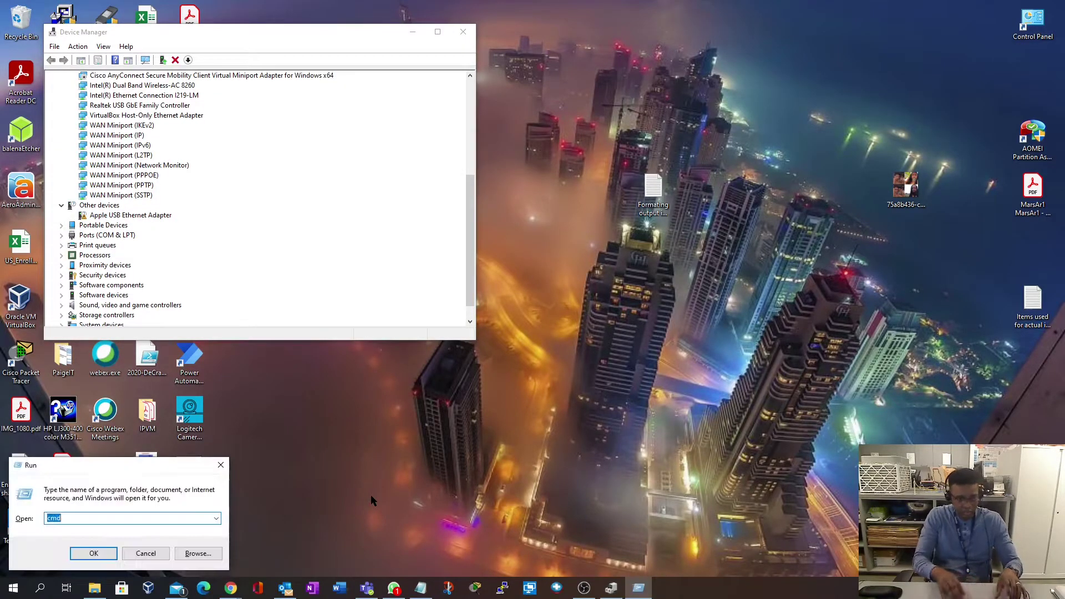
{"action": "key", "text": "Return"}
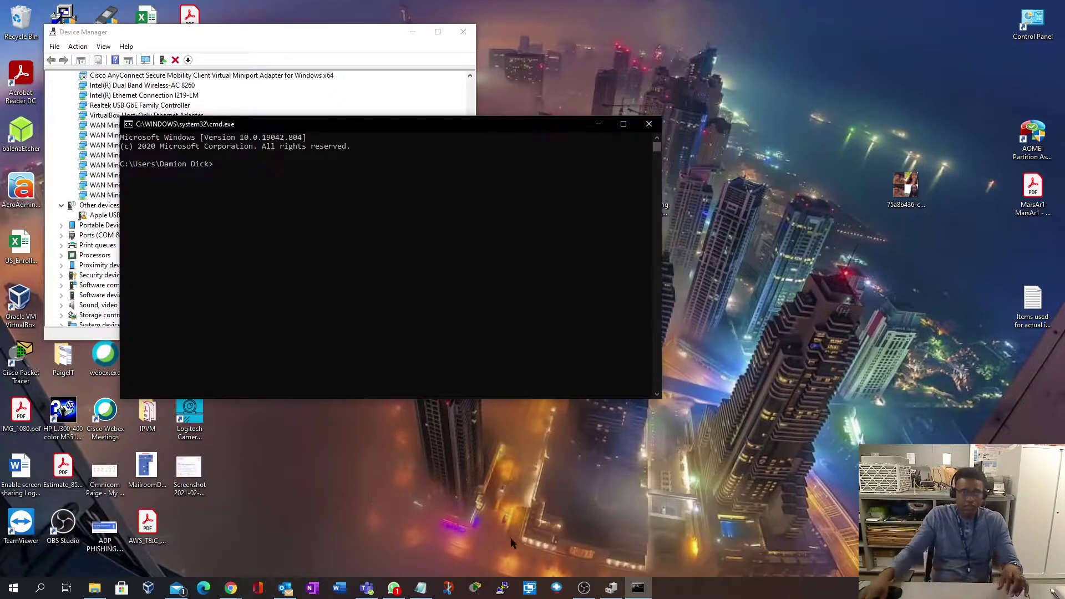
{"action": "left_click_drag", "start_coordinate": [396, 124], "coordinate": [715, 281]}
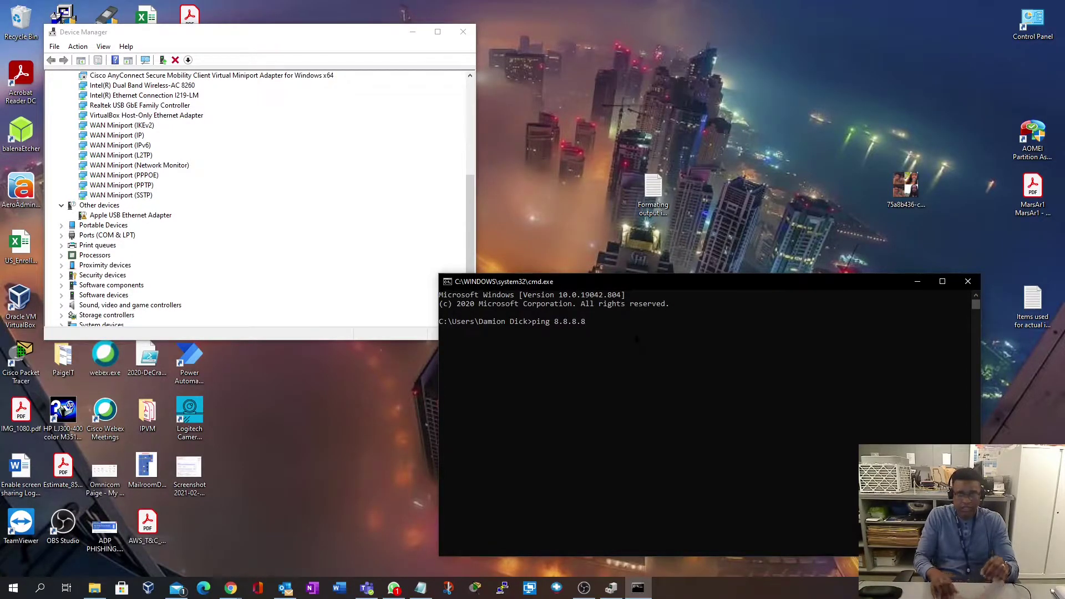
{"action": "key", "text": "Return"}
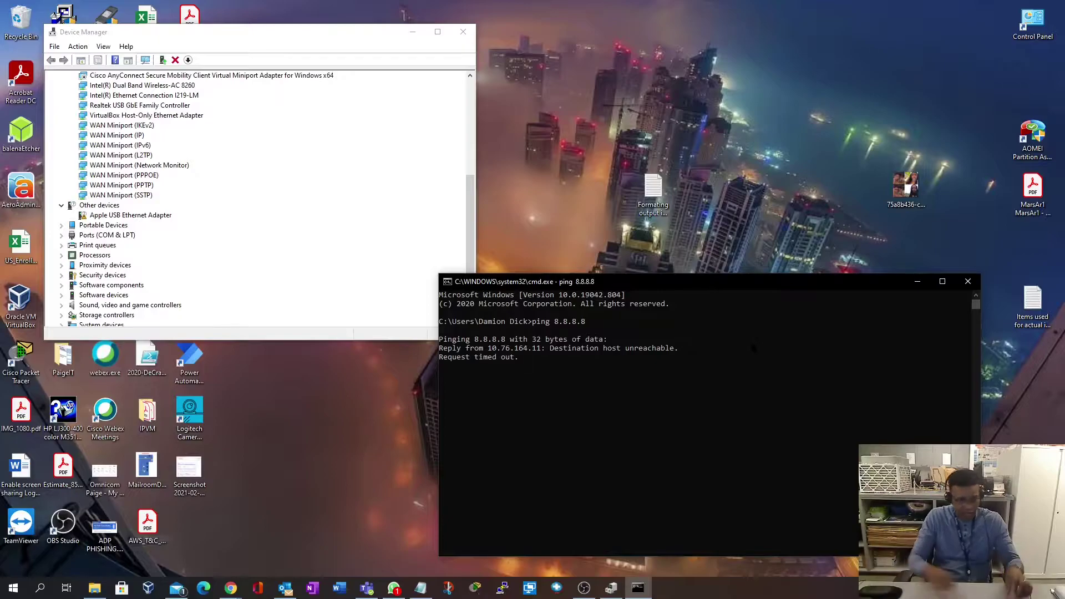
{"action": "key", "text": "ctrl+c"}
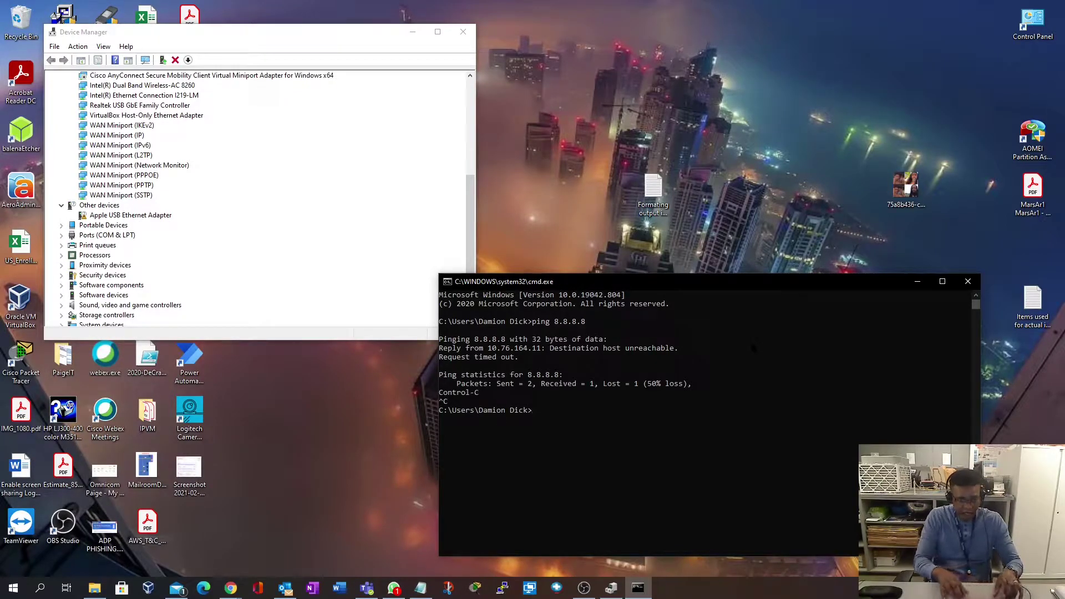
Step: Start a continuous ping 8.8.8.8 -t and minimize the command window
{"action": "key", "text": "Up"}
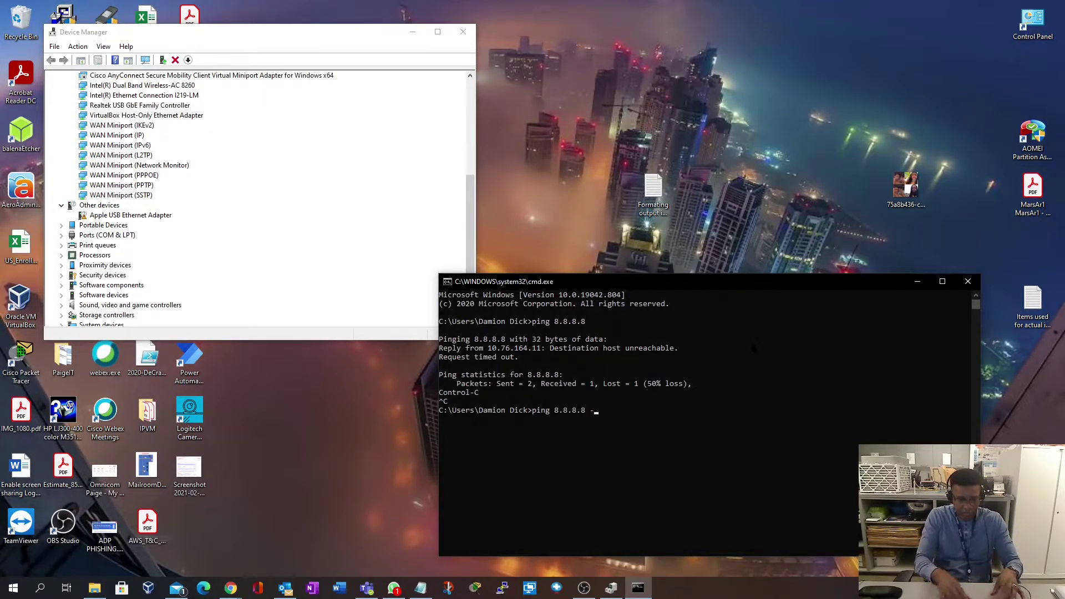
{"action": "type", "text": "-t"}
{"action": "key", "text": "Return"}
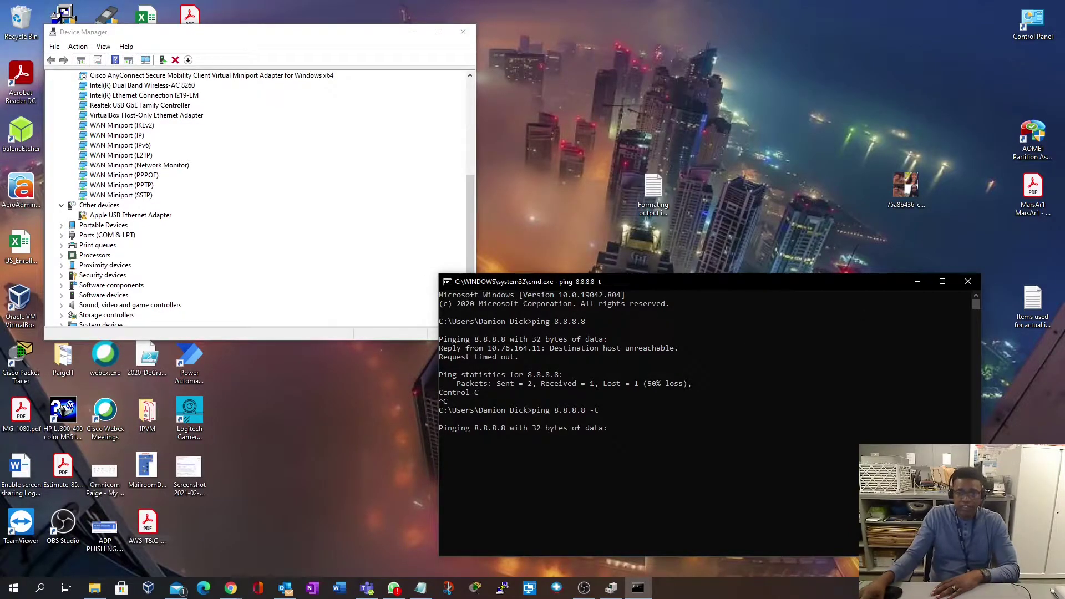
{"action": "left_click", "coordinate": [917, 281]}
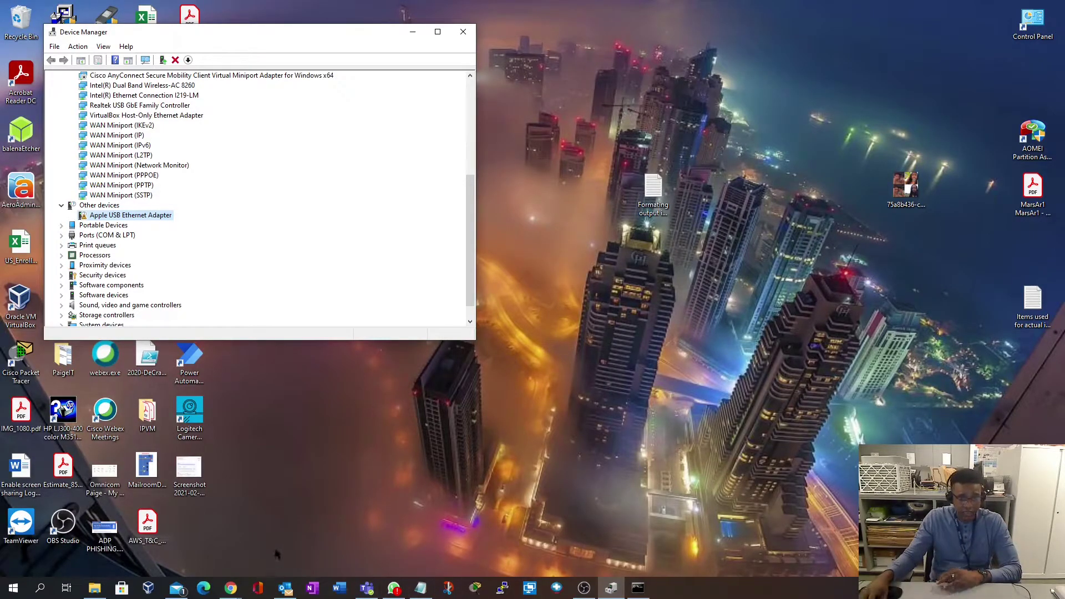
{"action": "left_click", "coordinate": [42, 591]}
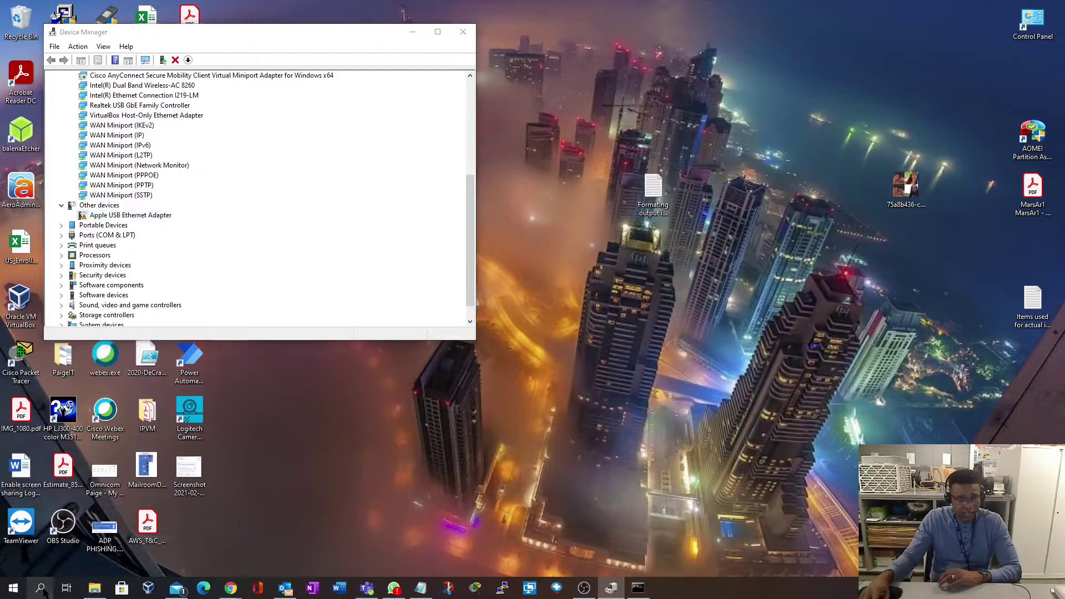
{"action": "type", "text": "co"}
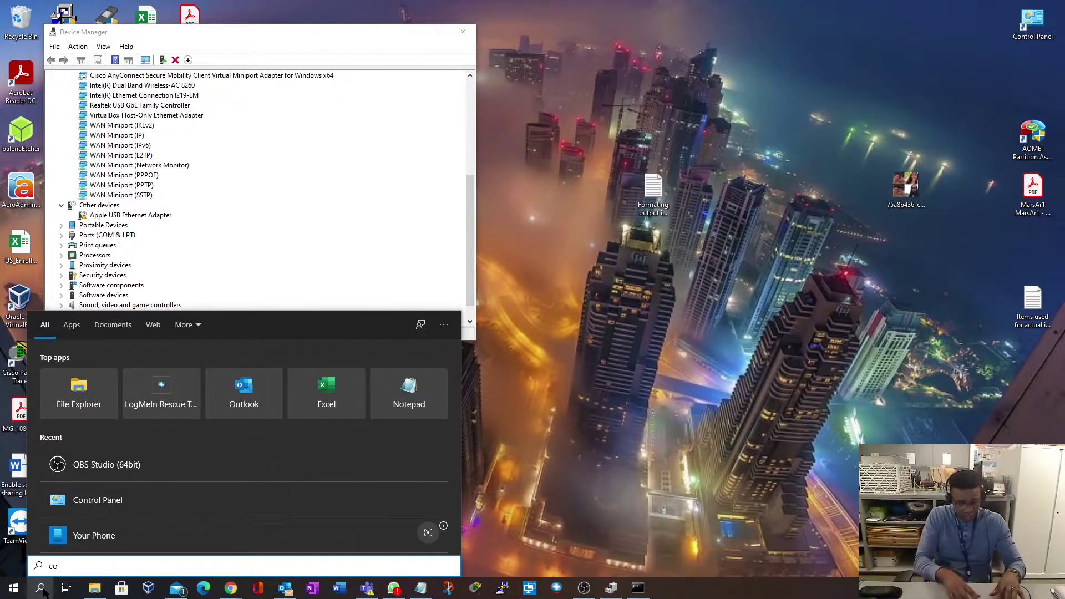
{"action": "type", "text": "ntrol"}
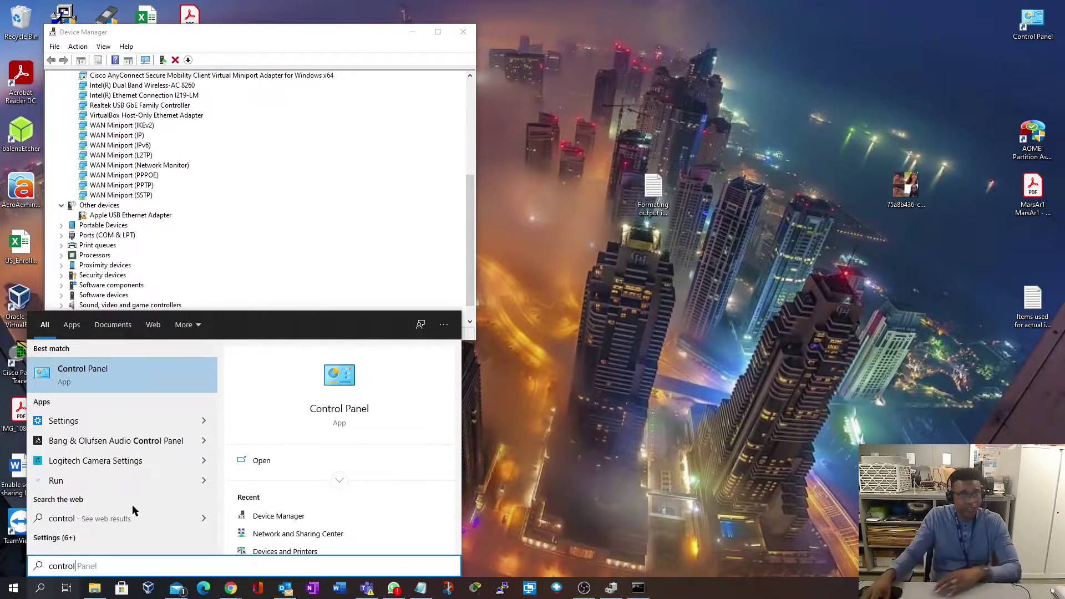
{"action": "left_click", "coordinate": [125, 372]}
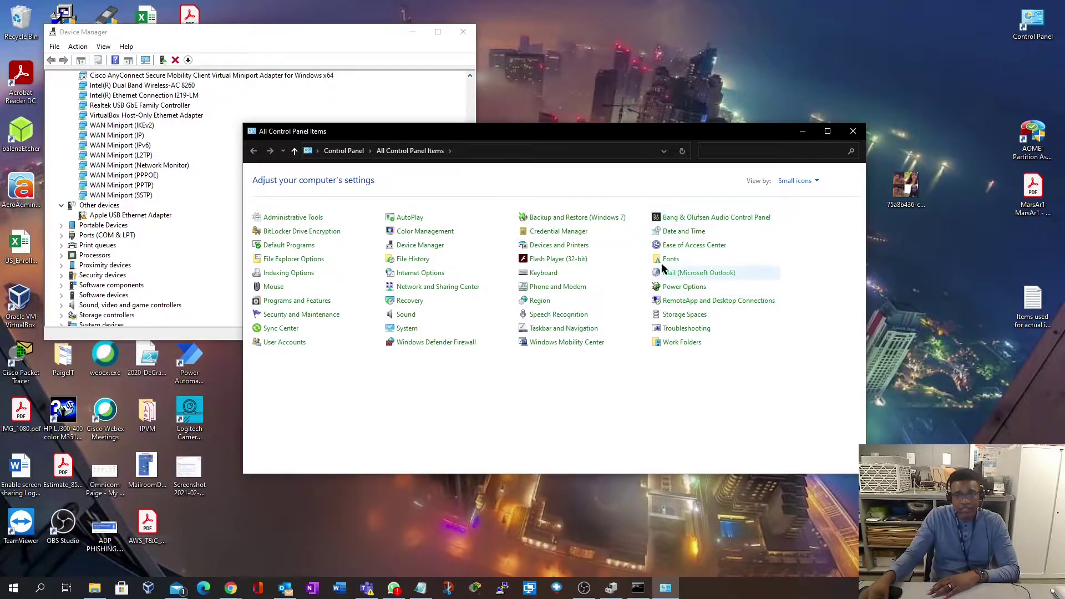
{"action": "left_click", "coordinate": [424, 288]}
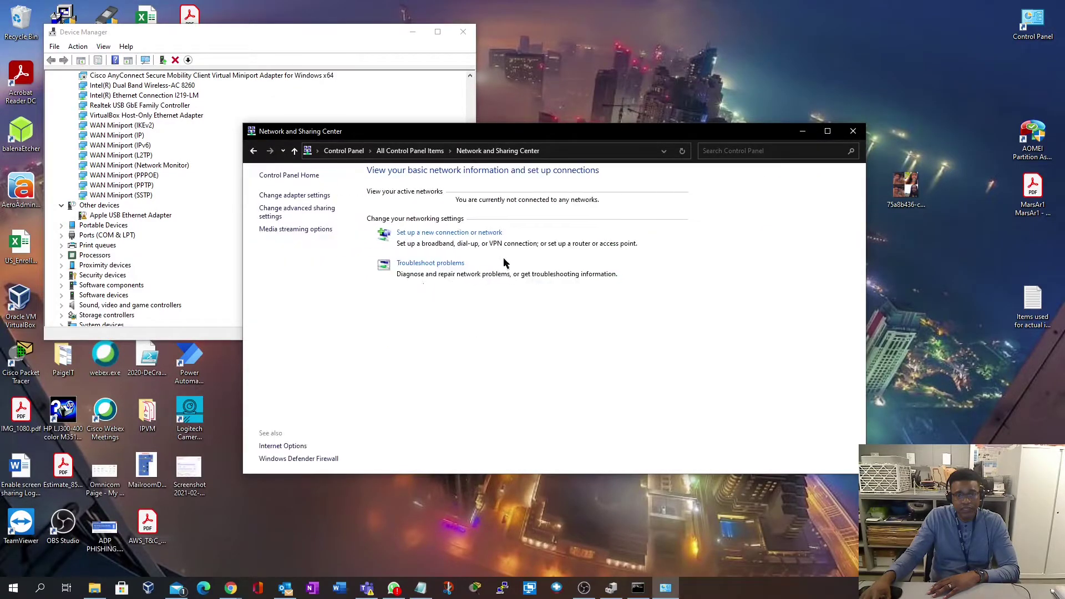
{"action": "left_click", "coordinate": [291, 197]}
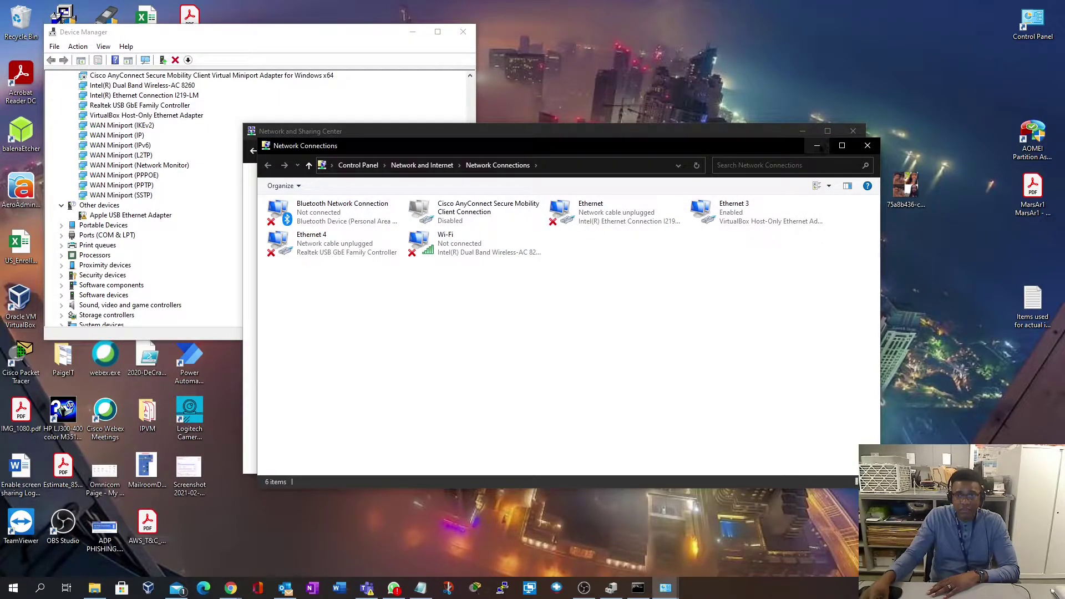
{"action": "left_click", "coordinate": [816, 147]}
{"action": "left_click", "coordinate": [849, 130]}
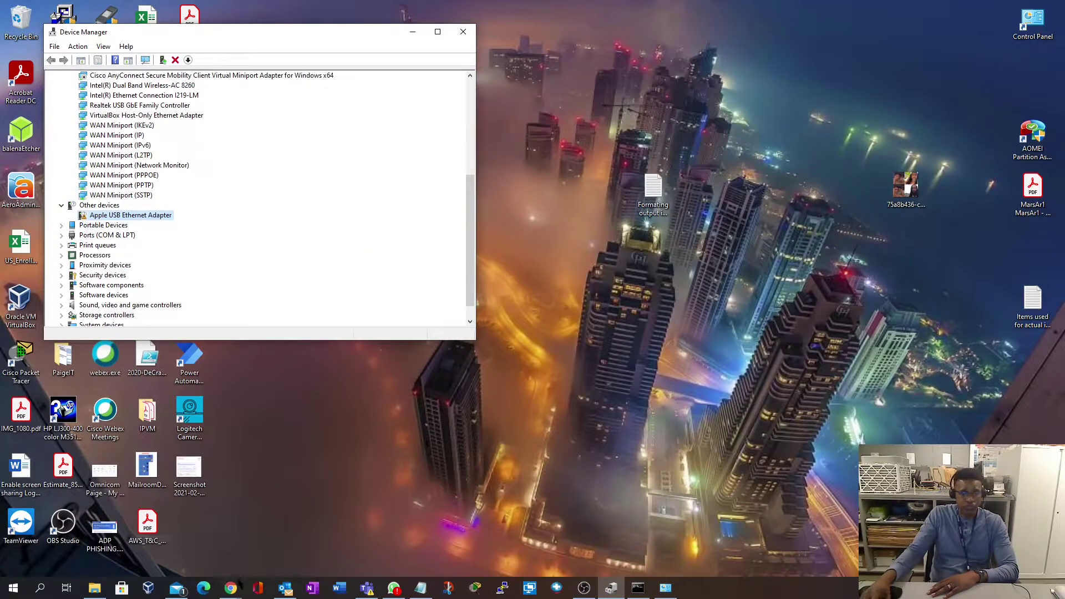
Step: Bring the browser with the ASIX download page forward and maximize it
{"action": "mouse_move", "coordinate": [233, 591]}
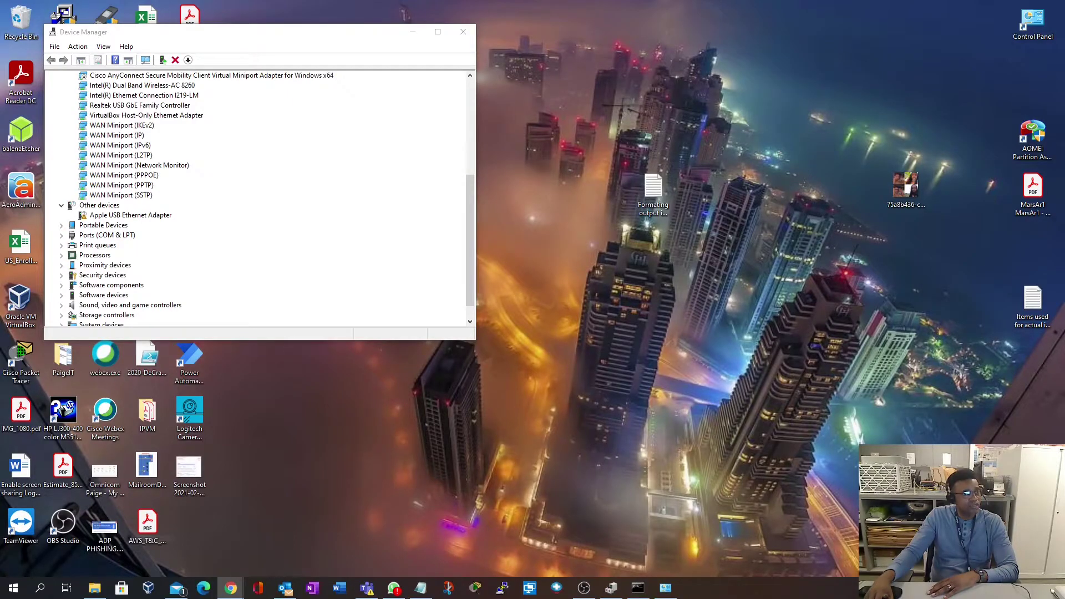
{"action": "left_click", "coordinate": [231, 588]}
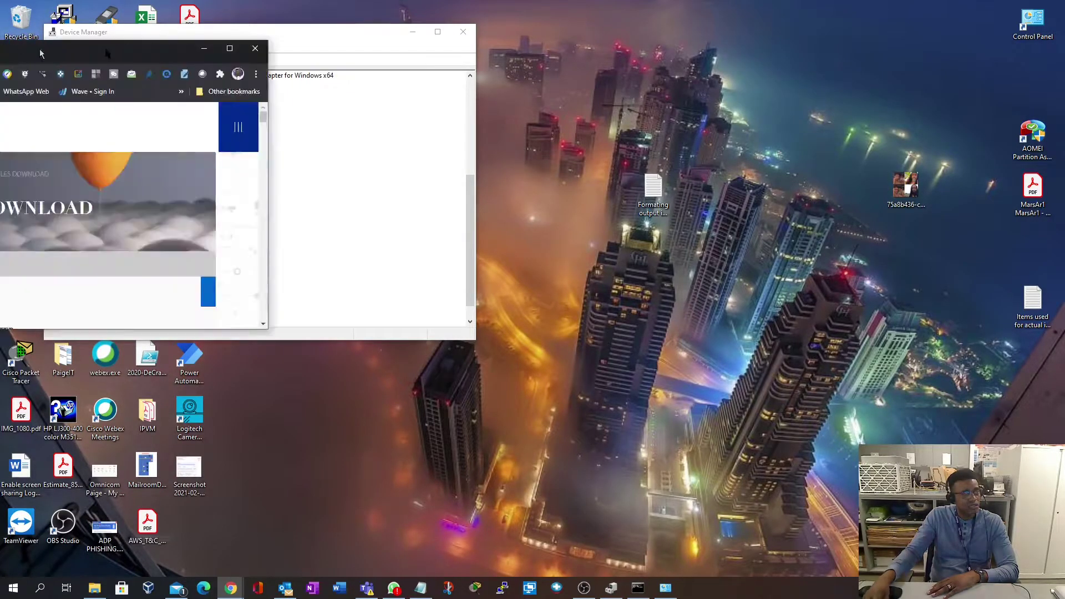
{"action": "left_click_drag", "start_coordinate": [46, 27], "coordinate": [670, 2]}
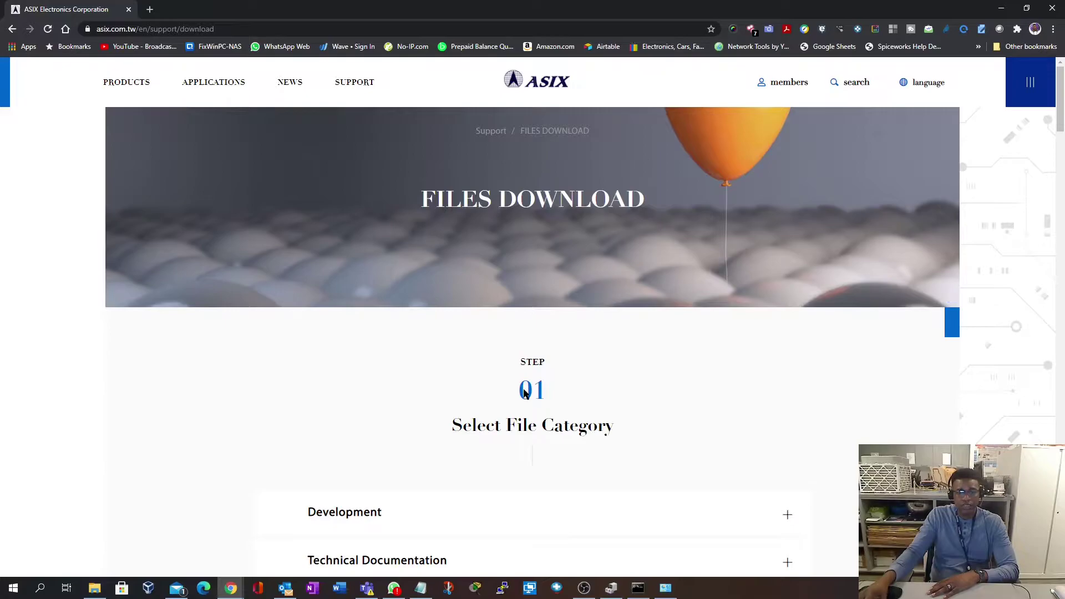
Step: Reopen the Software & Tools category and scroll down to the AX88772C driver file list
{"action": "scroll", "coordinate": [644, 375], "scroll_direction": "down", "scroll_amount": 4}
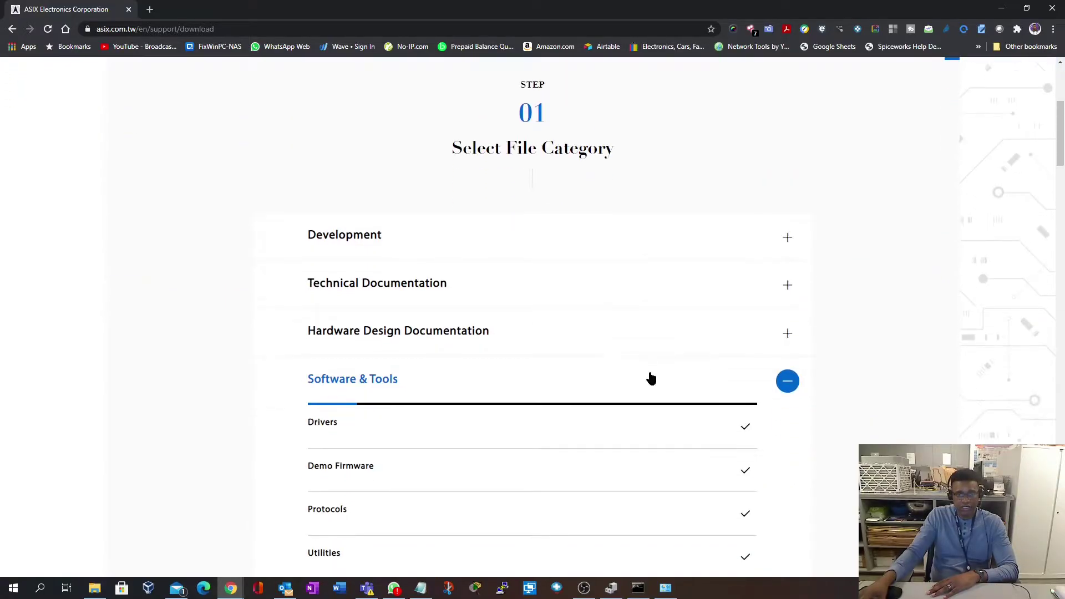
{"action": "left_click", "coordinate": [785, 386]}
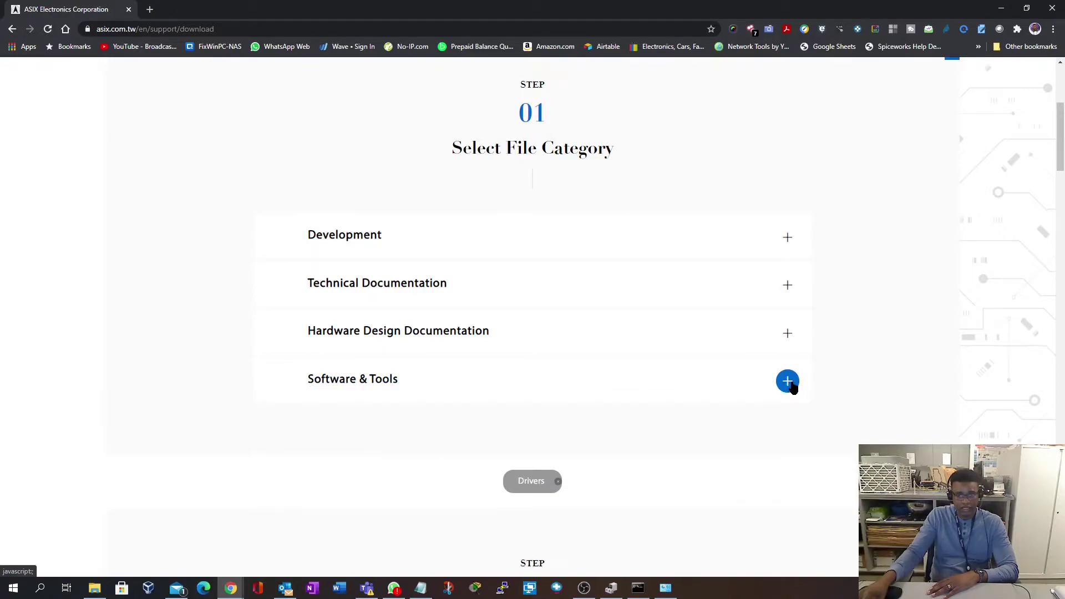
{"action": "left_click", "coordinate": [787, 382]}
{"action": "scroll", "coordinate": [693, 361], "scroll_direction": "down", "scroll_amount": 2}
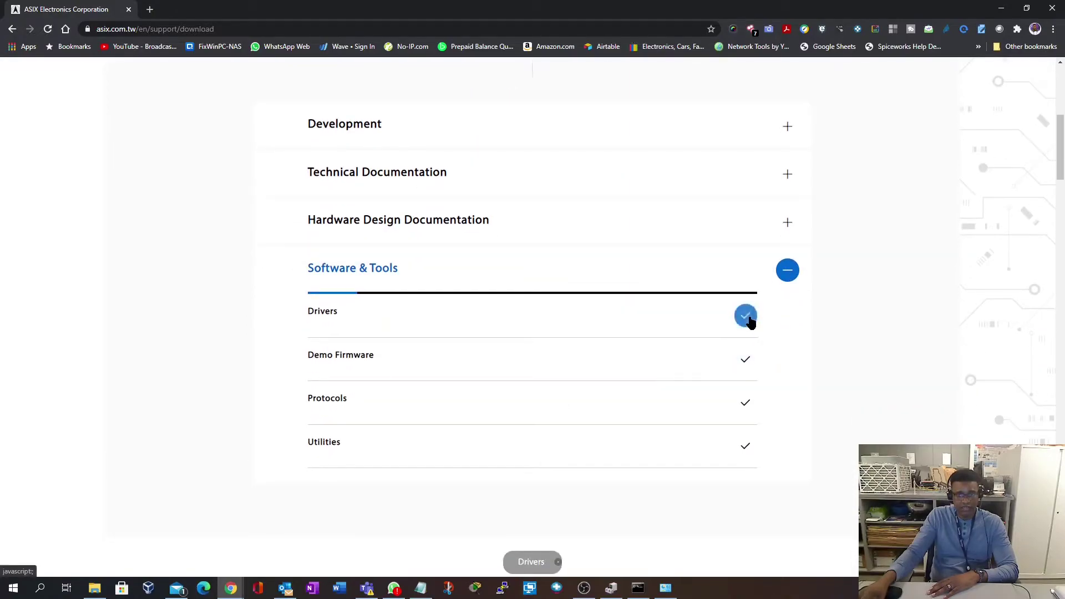
{"action": "scroll", "coordinate": [681, 361], "scroll_direction": "down", "scroll_amount": 7}
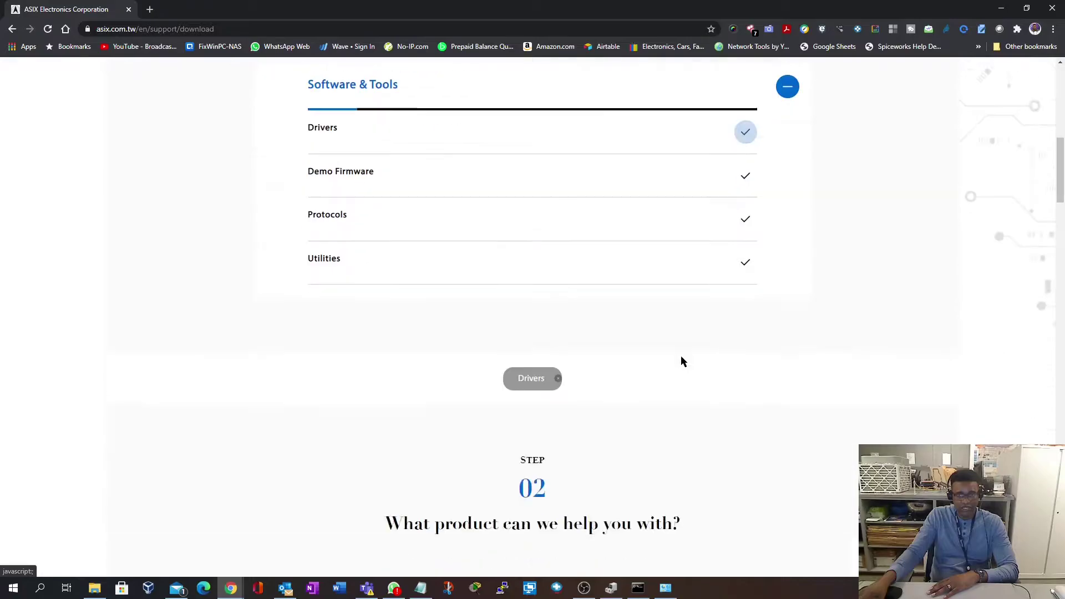
{"action": "scroll", "coordinate": [682, 361], "scroll_direction": "down", "scroll_amount": 3}
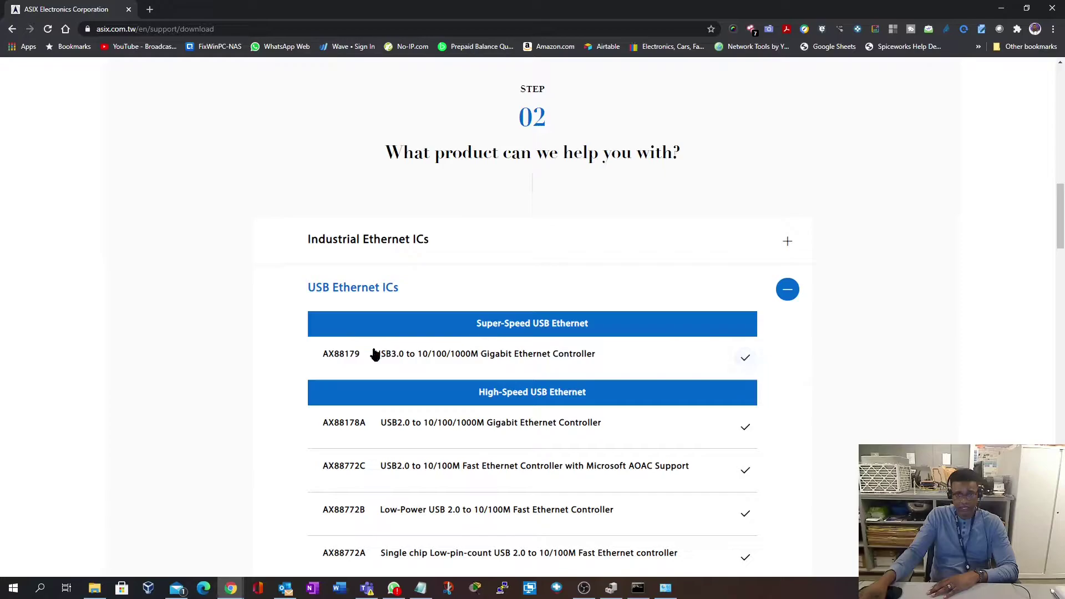
{"action": "scroll", "coordinate": [579, 403], "scroll_direction": "down", "scroll_amount": 1}
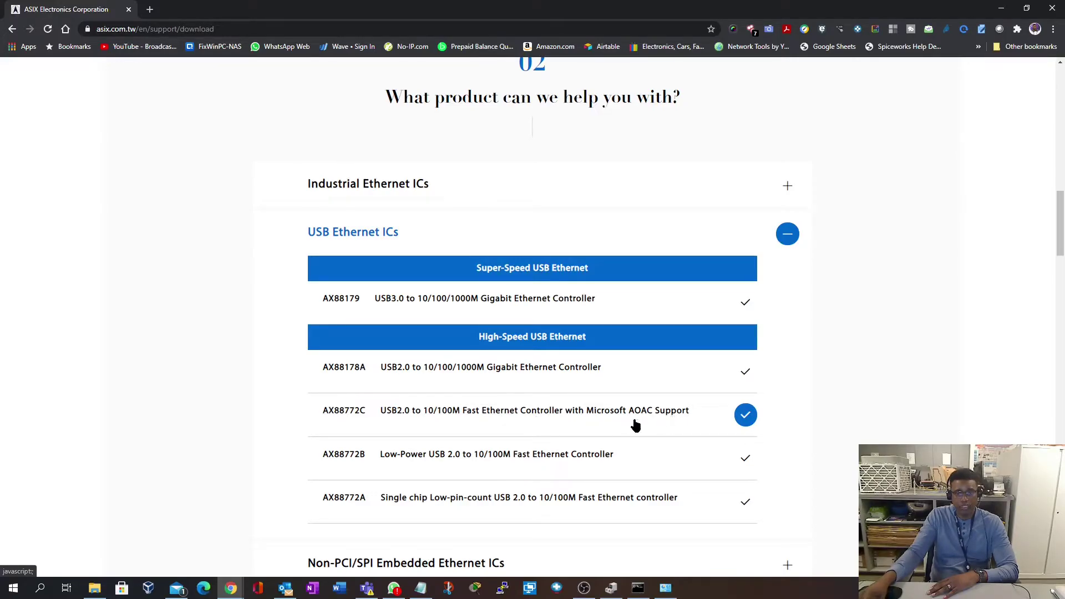
{"action": "scroll", "coordinate": [832, 434], "scroll_direction": "down", "scroll_amount": 4}
{"action": "scroll", "coordinate": [826, 435], "scroll_direction": "down", "scroll_amount": 12}
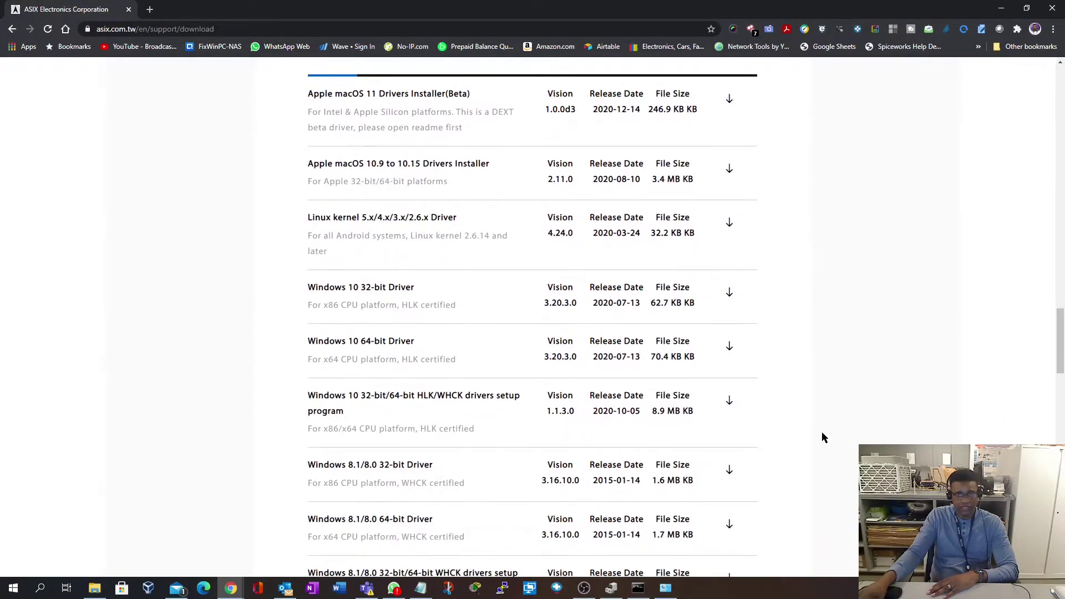
{"action": "scroll", "coordinate": [822, 435], "scroll_direction": "up", "scroll_amount": 1}
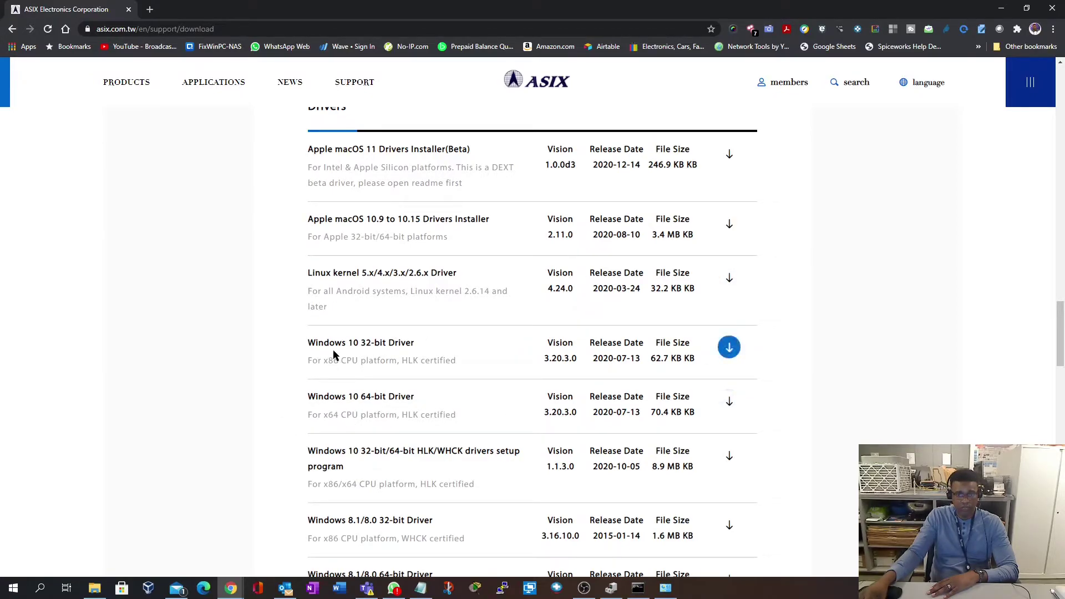
{"action": "scroll", "coordinate": [461, 409], "scroll_direction": "down", "scroll_amount": 4}
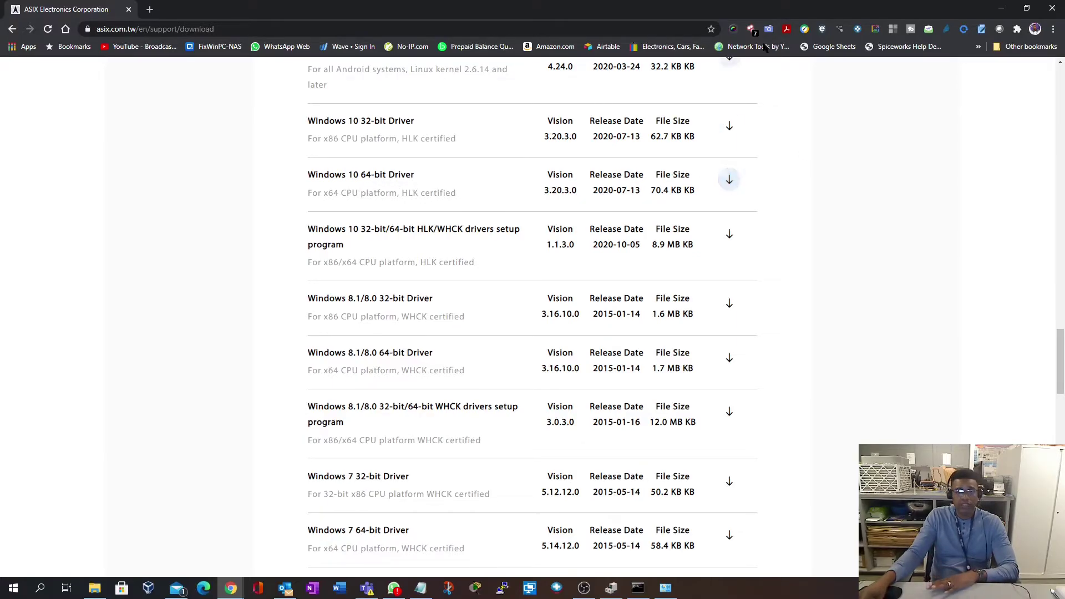
Step: Close Chrome and open the AX88772C Win10 64-bit driver folder in Downloads to check its files
{"action": "left_click", "coordinate": [1052, 8]}
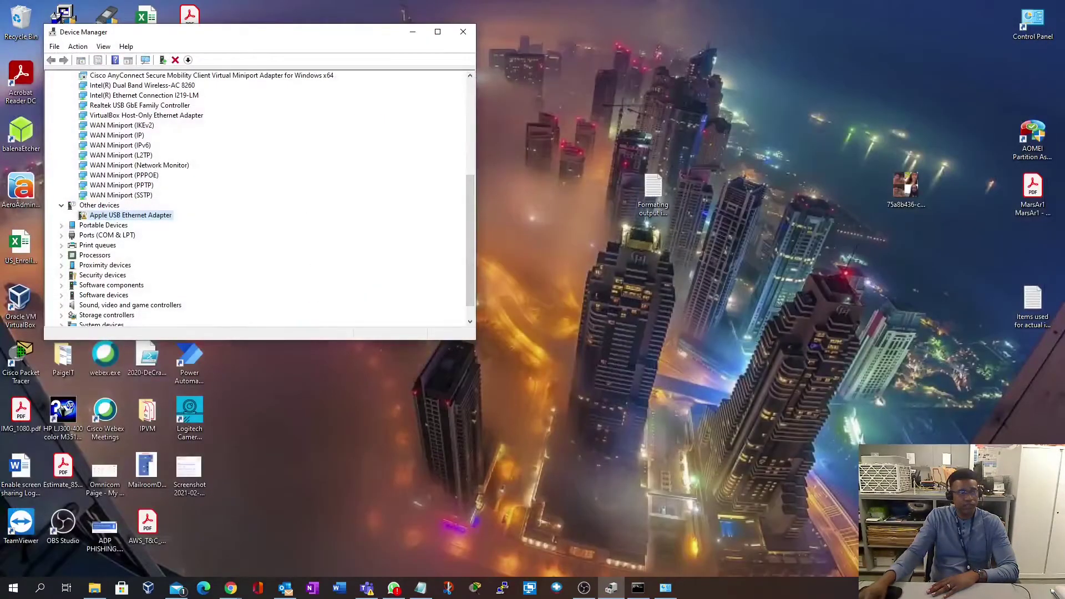
{"action": "left_click", "coordinate": [94, 588]}
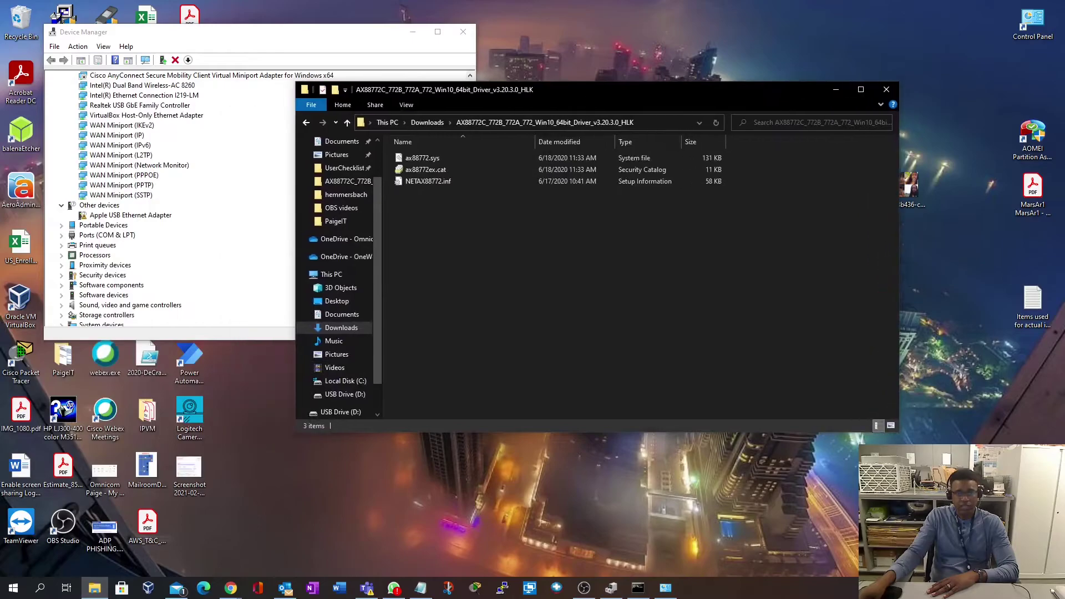
{"action": "left_click", "coordinate": [341, 328]}
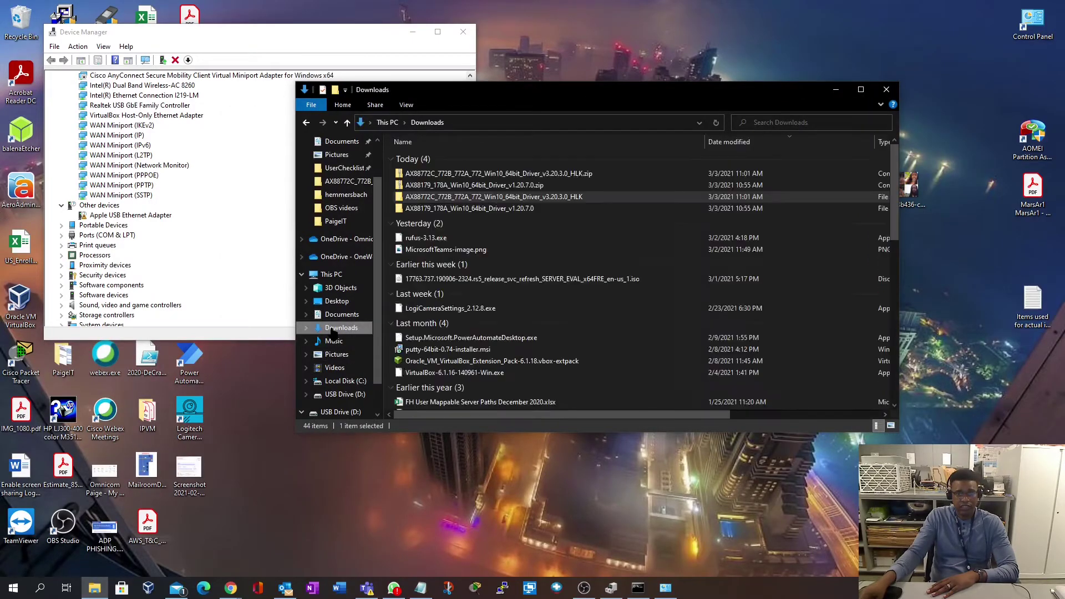
{"action": "double_click", "coordinate": [469, 197]}
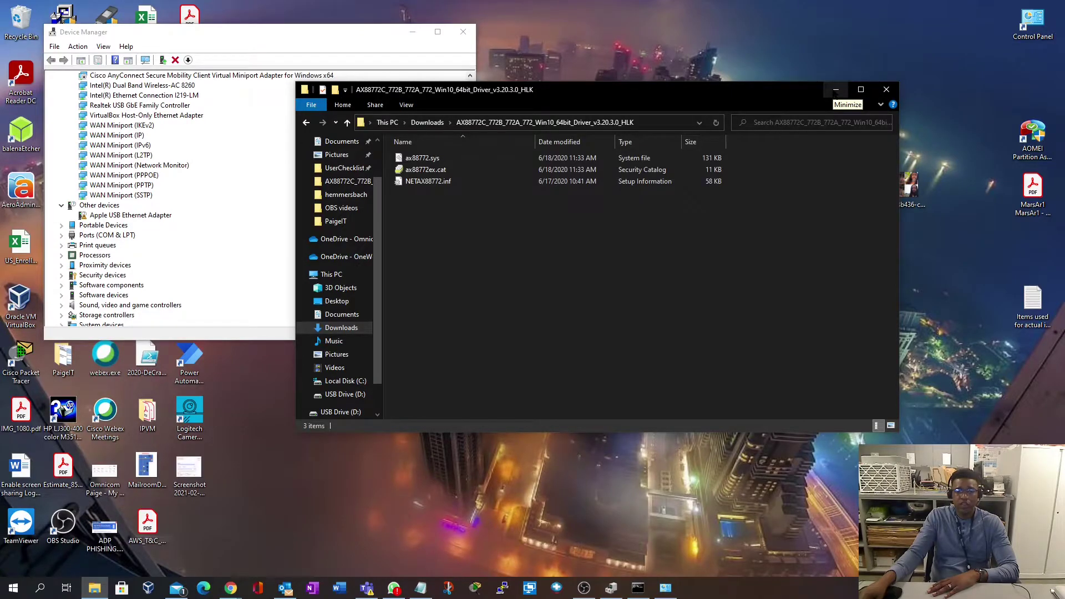
Step: Update the Apple USB Ethernet Adapter driver manually, picking from all devices, then choose Have Disk
{"action": "left_click", "coordinate": [836, 89]}
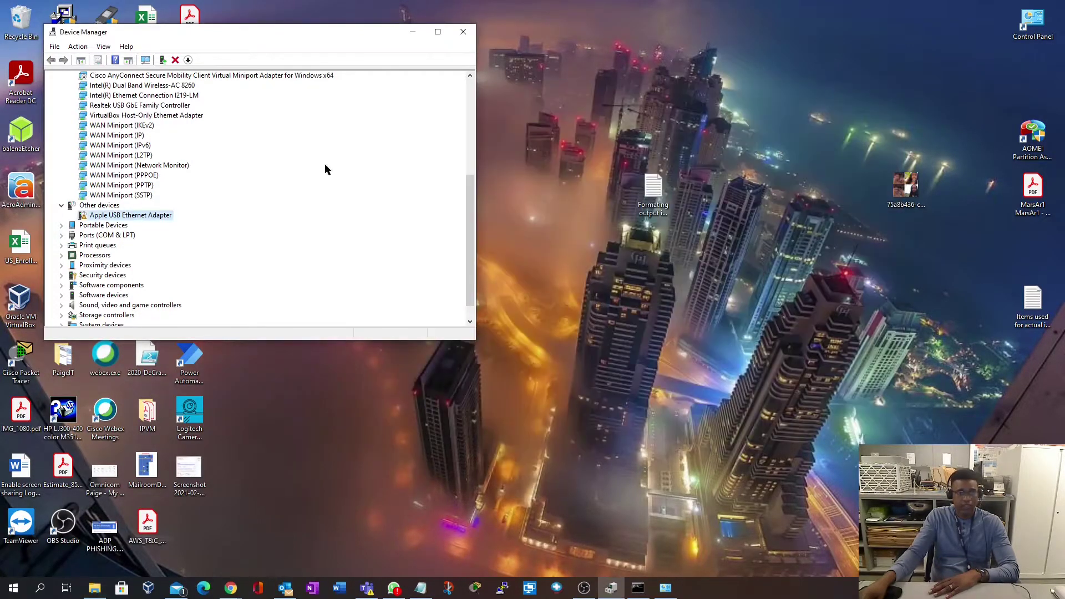
{"action": "right_click", "coordinate": [107, 219]}
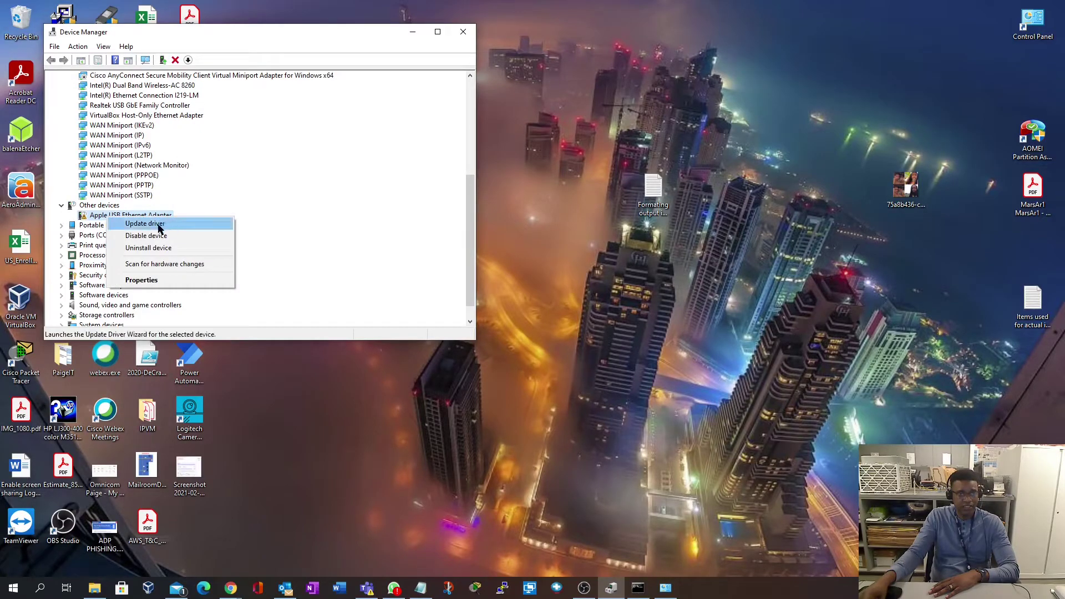
{"action": "left_click", "coordinate": [155, 224]}
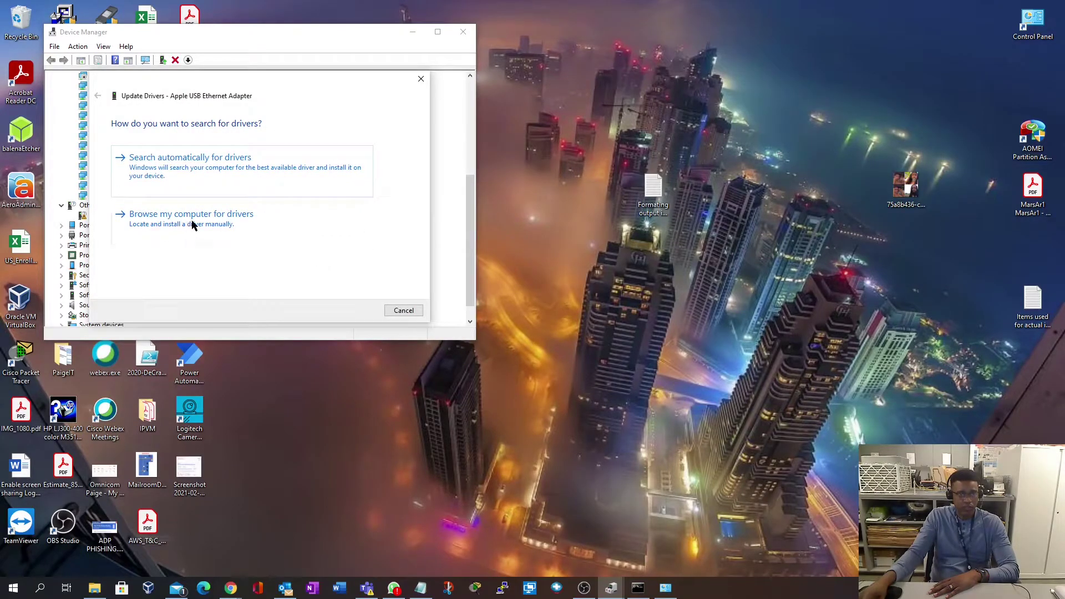
{"action": "left_click", "coordinate": [209, 225]}
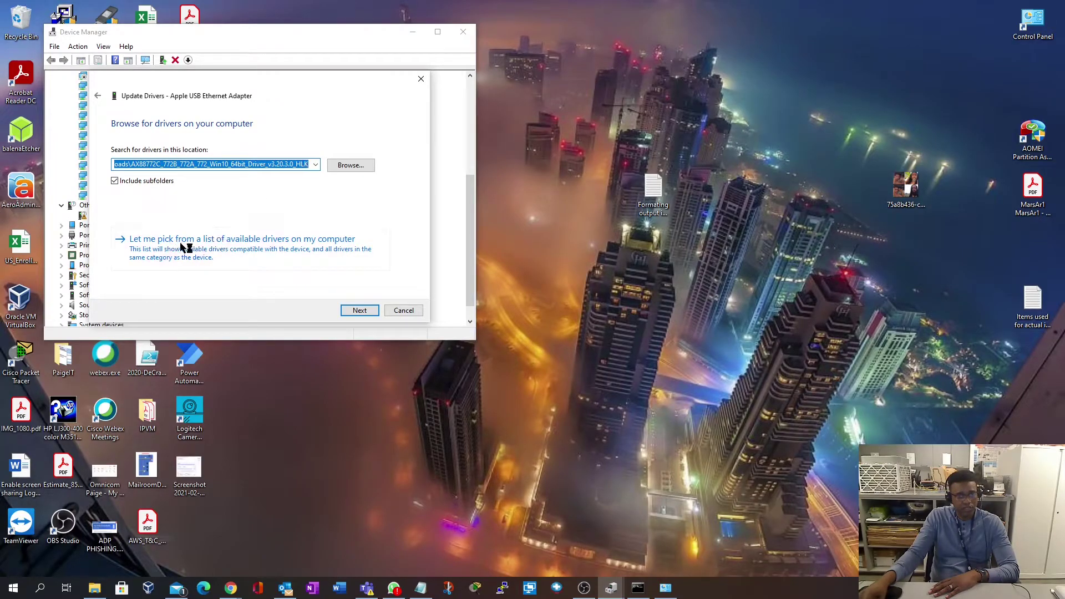
{"action": "left_click", "coordinate": [267, 244]}
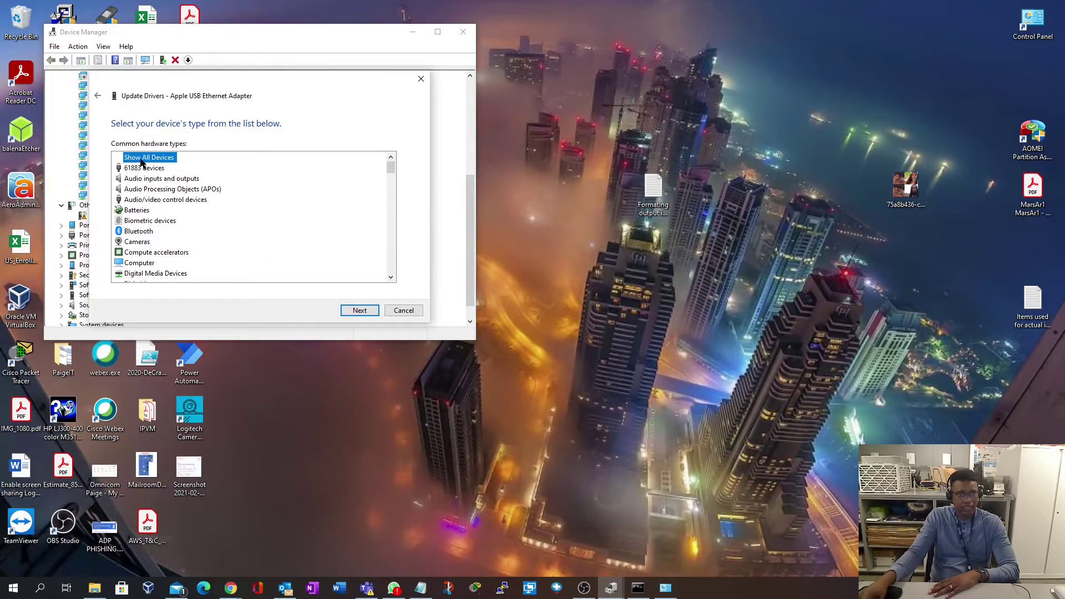
{"action": "left_click", "coordinate": [355, 310]}
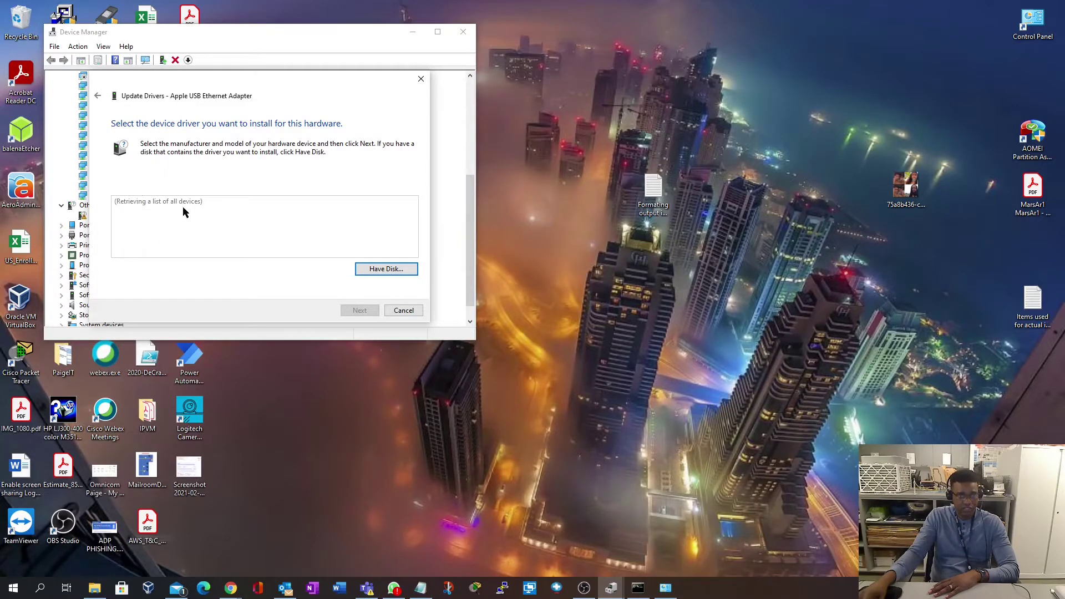
{"action": "left_click", "coordinate": [386, 269]}
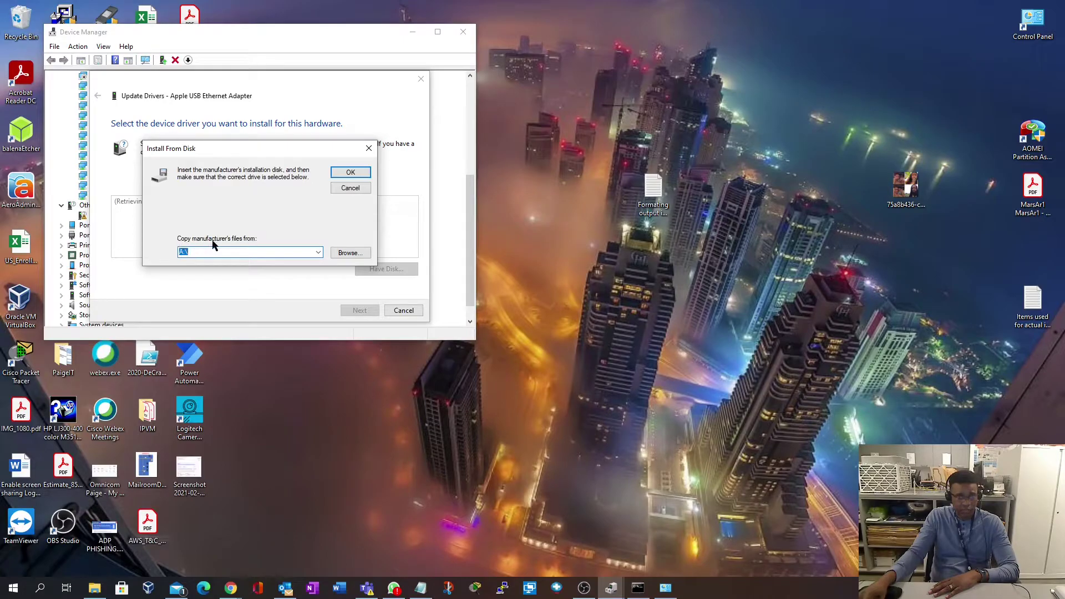
Step: Browse This PC > Downloads > AX88772C driver folder and select NETAX88772.inf as the source
{"action": "left_click", "coordinate": [349, 253]}
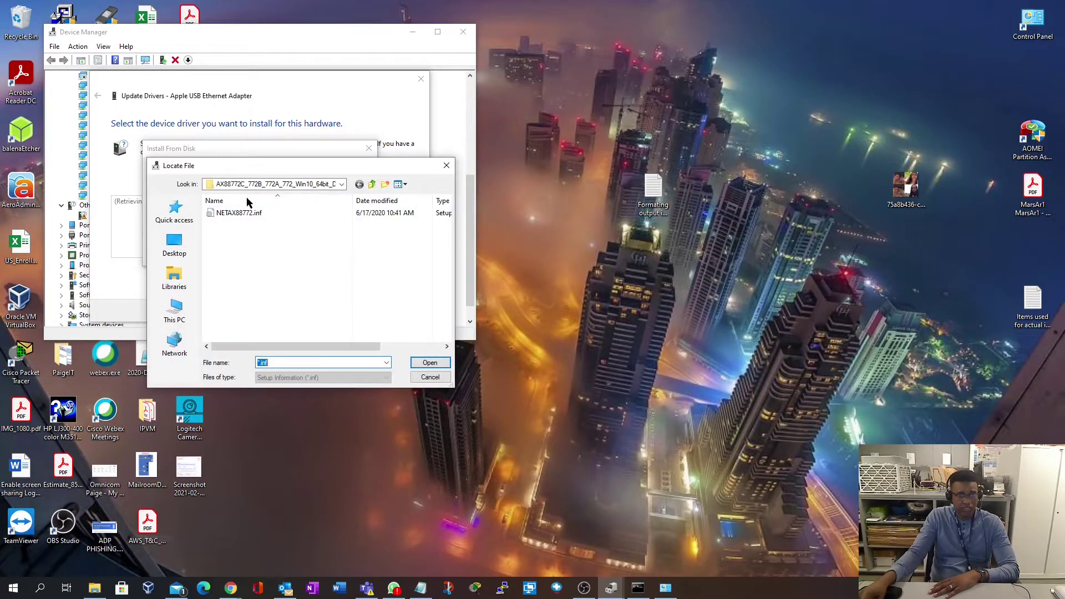
{"action": "left_click", "coordinate": [181, 315]}
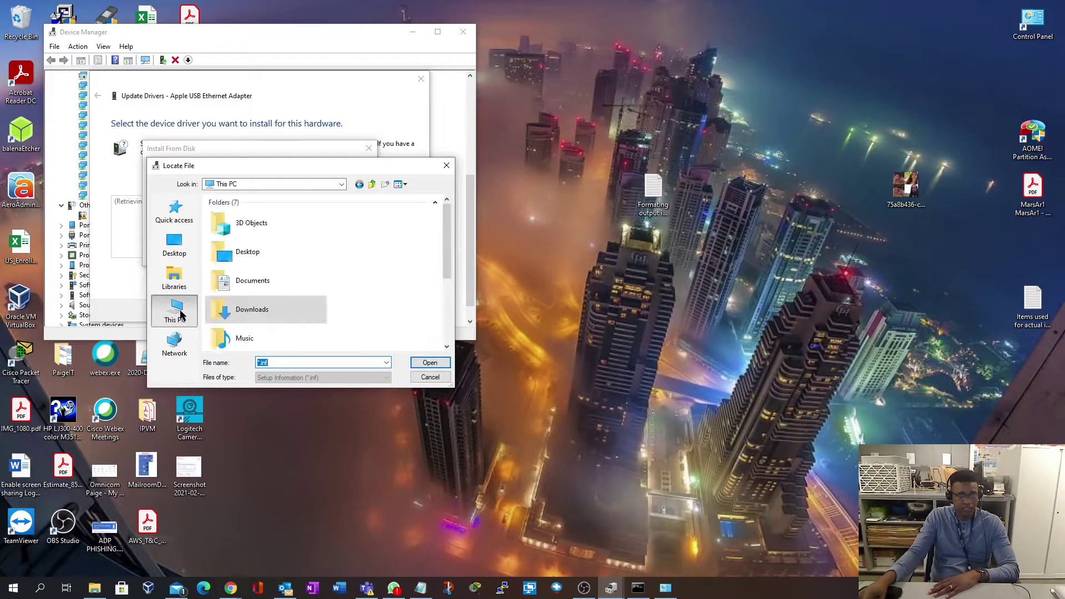
{"action": "left_click", "coordinate": [244, 310]}
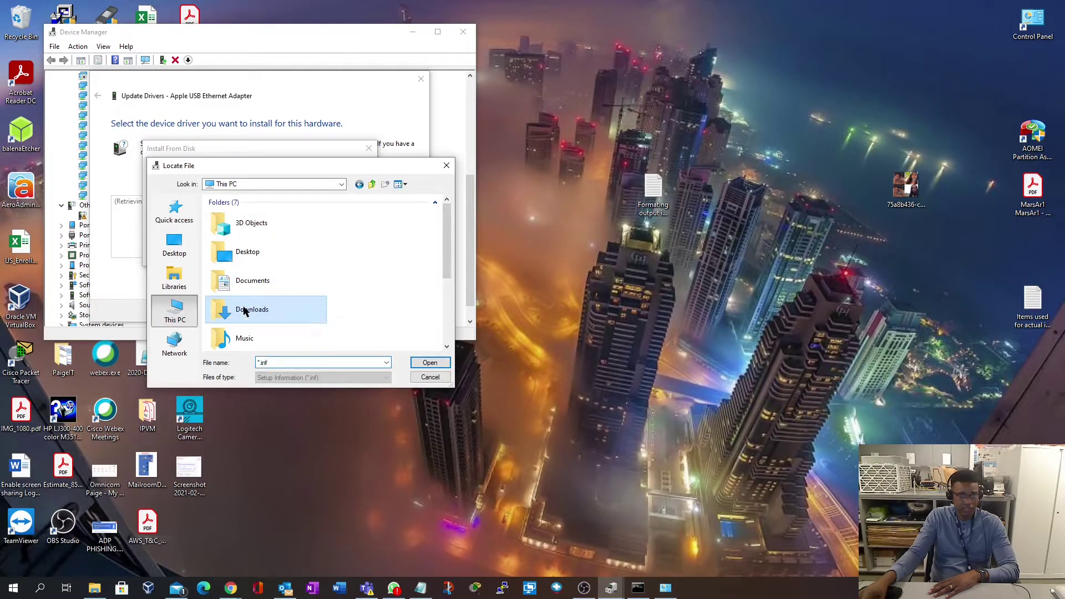
{"action": "double_click", "coordinate": [244, 311]}
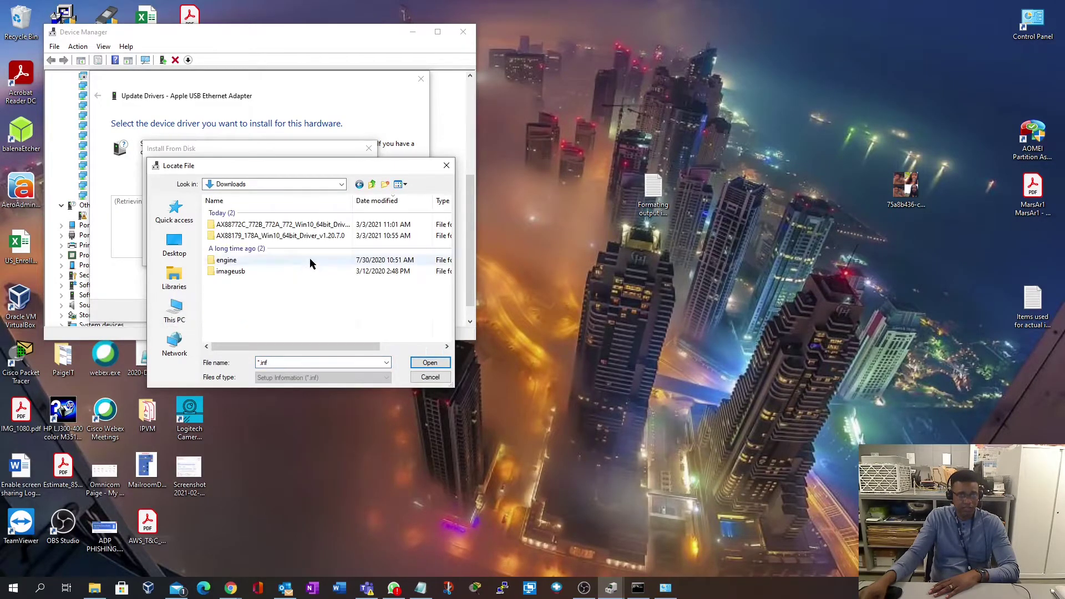
{"action": "double_click", "coordinate": [263, 226]}
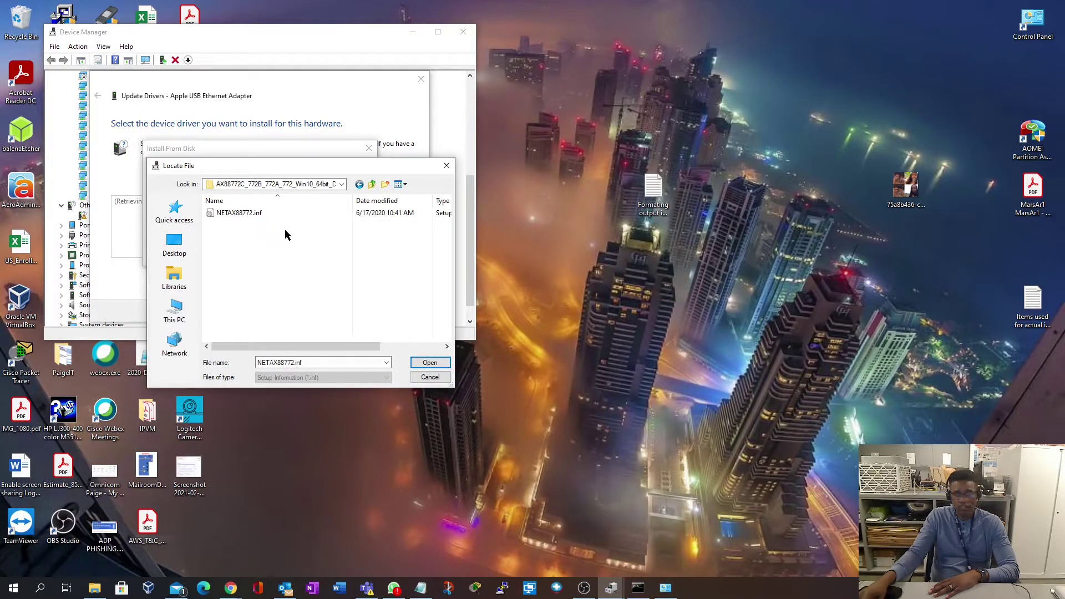
{"action": "left_click", "coordinate": [241, 218]}
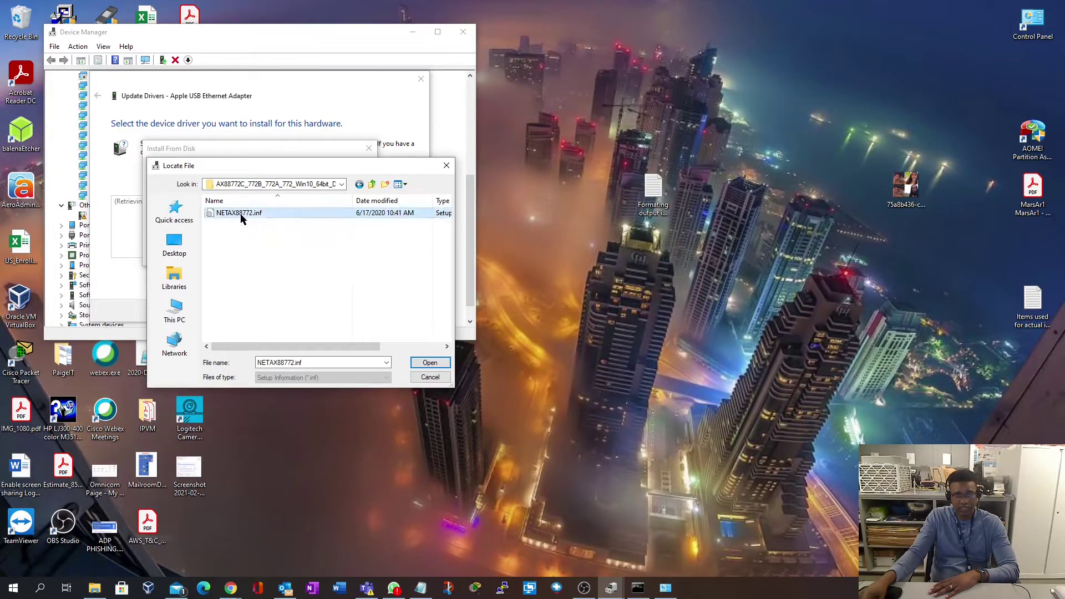
{"action": "left_click", "coordinate": [421, 362]}
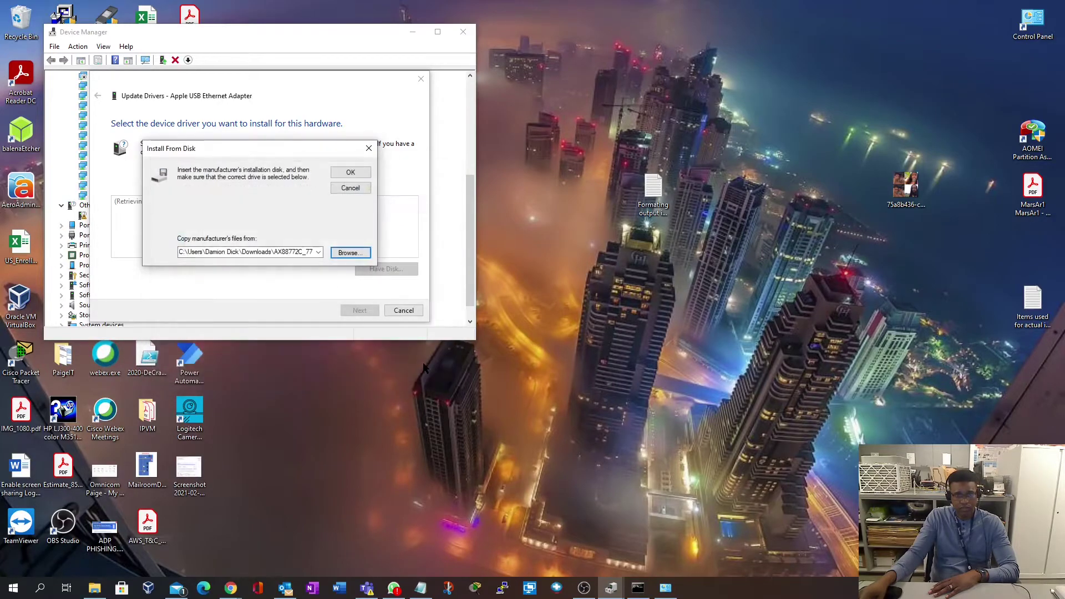
Step: Install the ASIX AX88772 USB2.0 to Fast Ethernet Adapter model, accepting the driver warning
{"action": "left_click", "coordinate": [350, 172]}
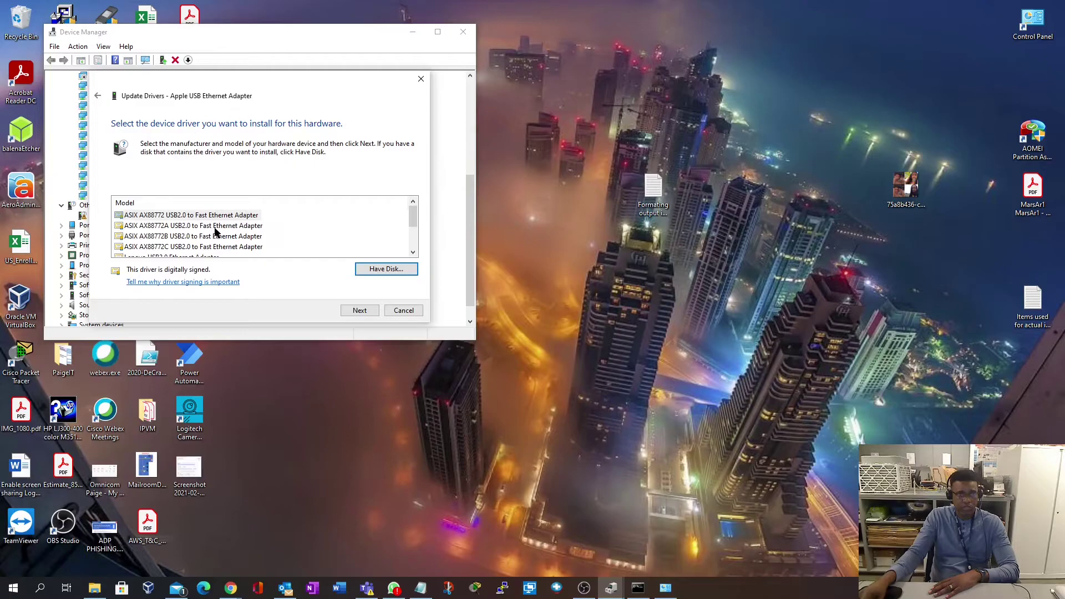
{"action": "left_click", "coordinate": [175, 218]}
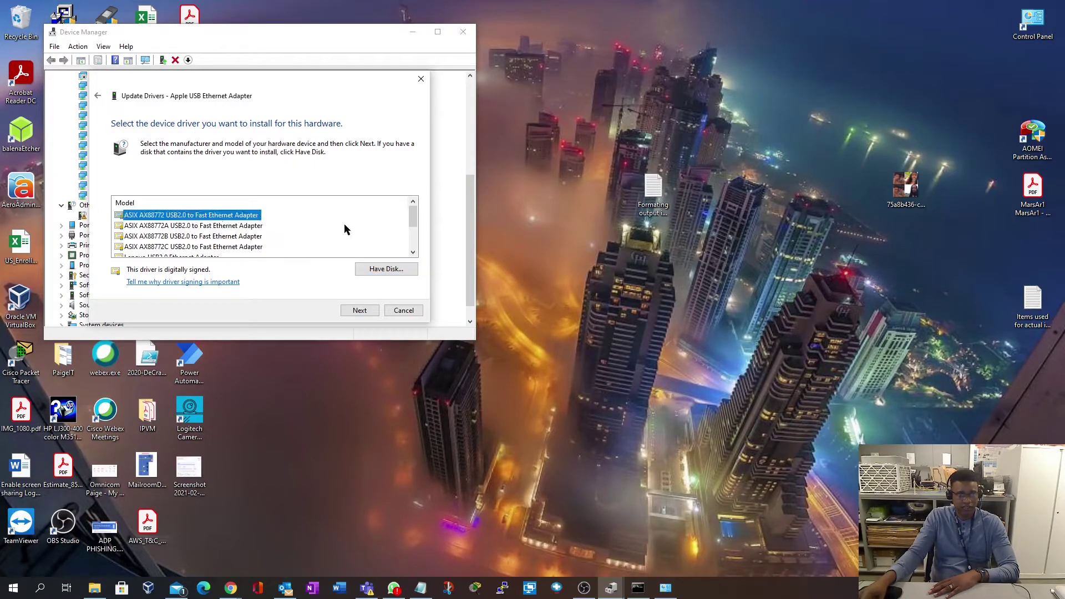
{"action": "left_click", "coordinate": [354, 311]}
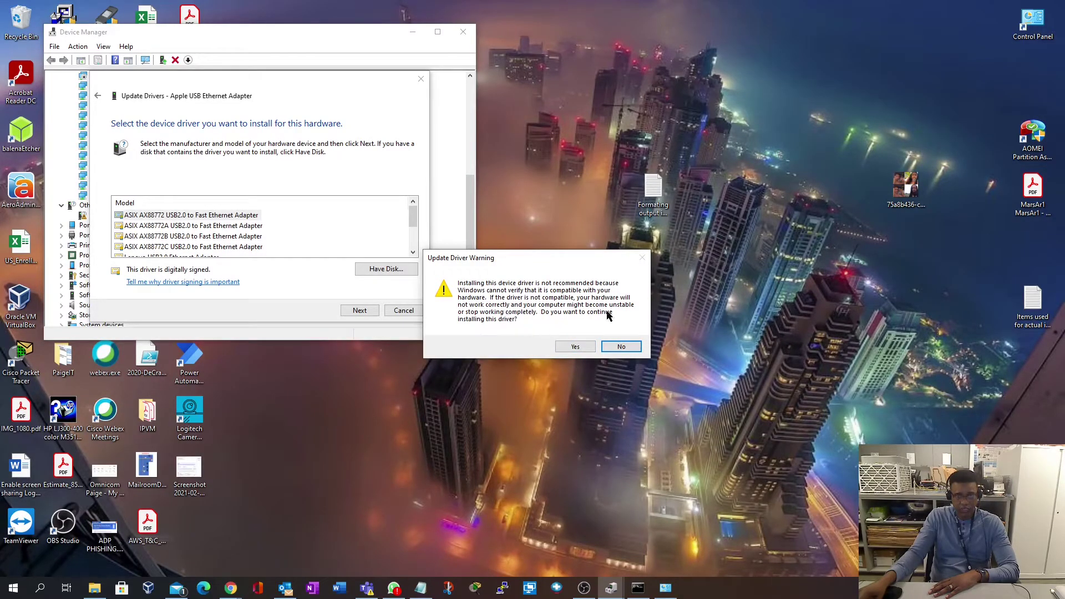
{"action": "left_click", "coordinate": [574, 346]}
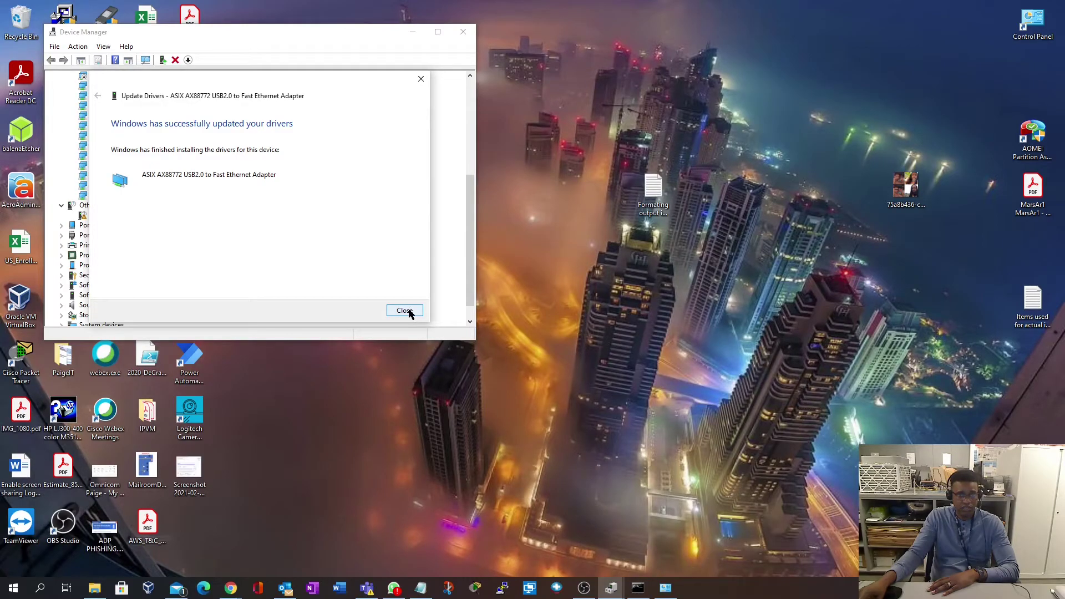
{"action": "left_click", "coordinate": [404, 311]}
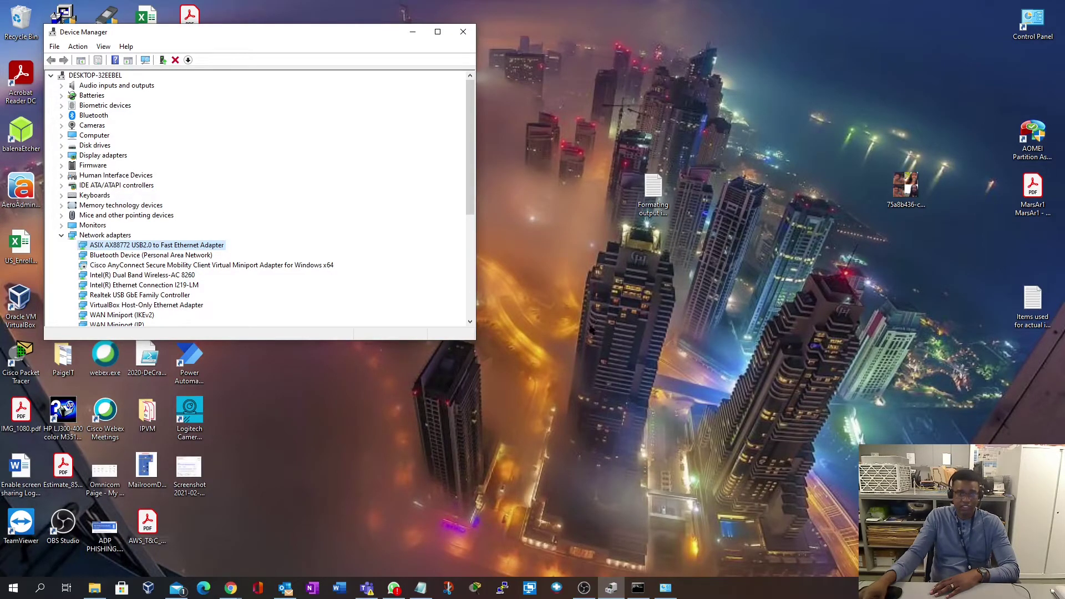
Step: Show Ethernet 5's status in Network Connections, then bring up the Command Prompt window
{"action": "left_click", "coordinate": [667, 589]}
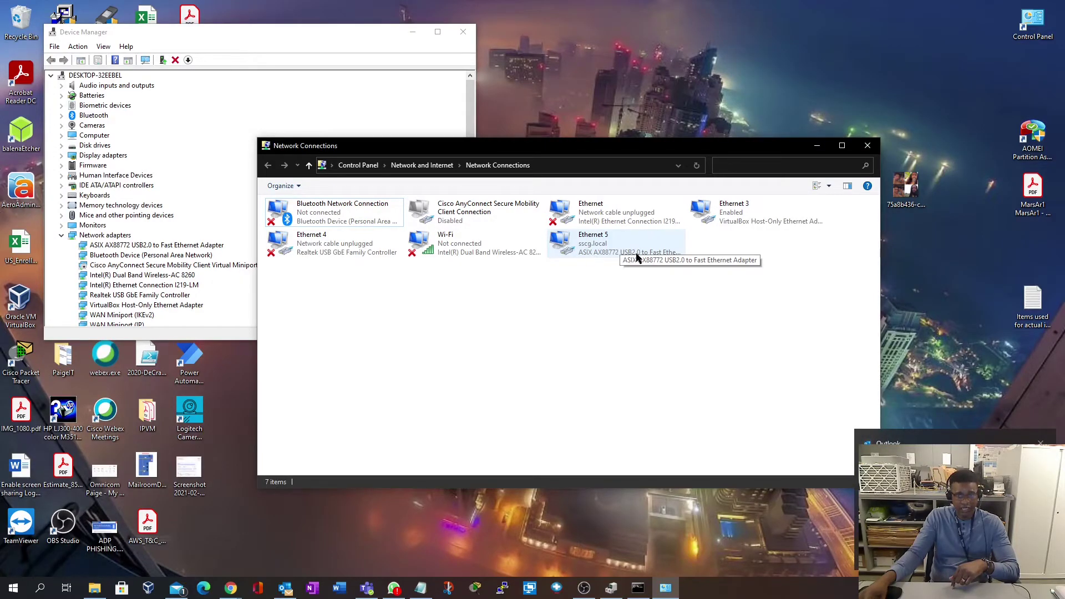
{"action": "right_click", "coordinate": [604, 247]}
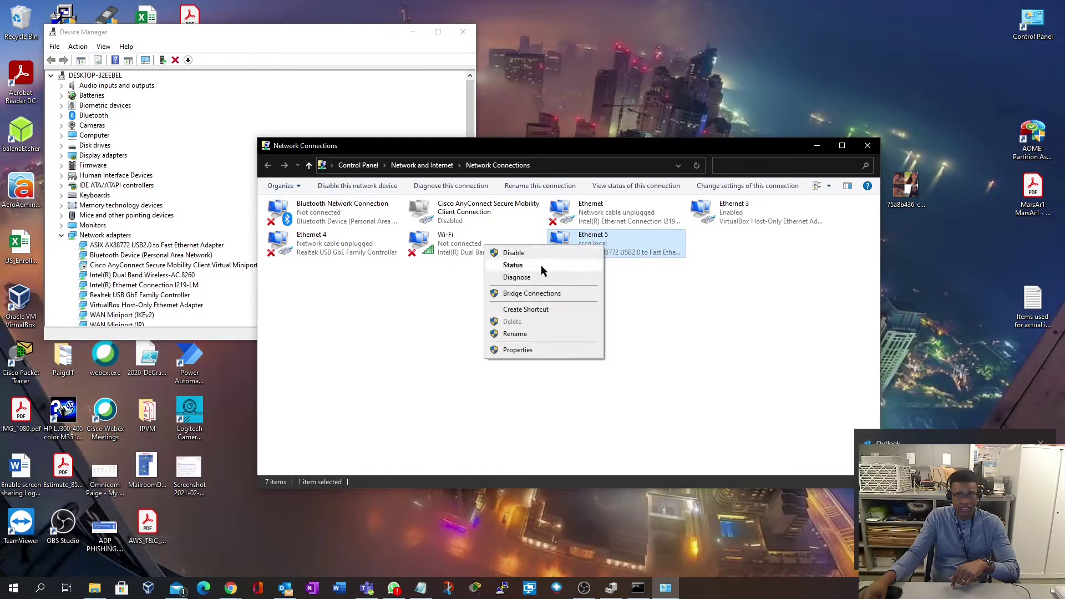
{"action": "left_click", "coordinate": [540, 265]}
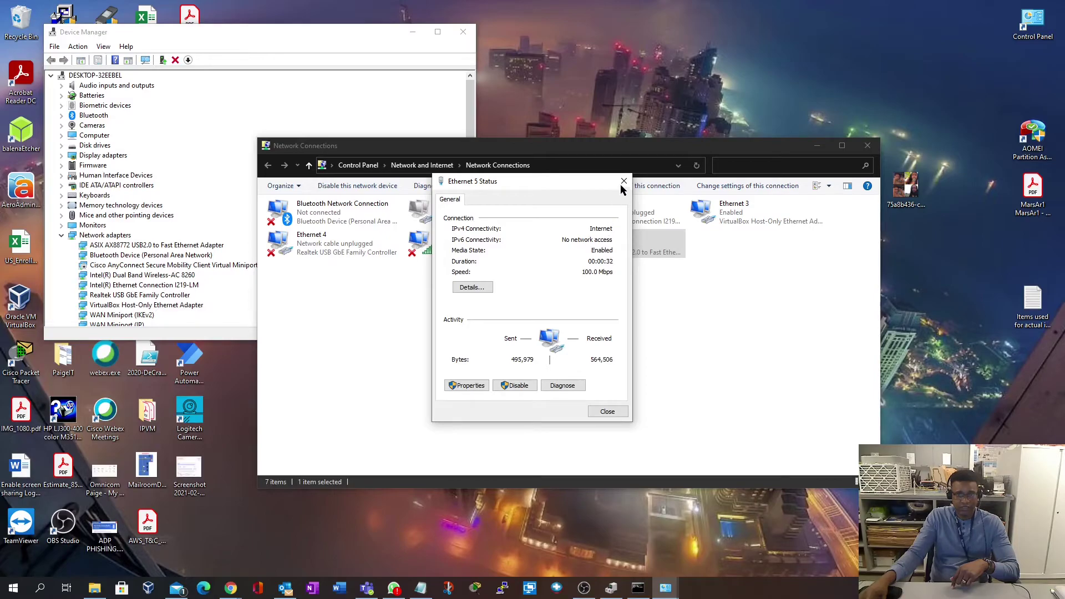
{"action": "left_click", "coordinate": [639, 590]}
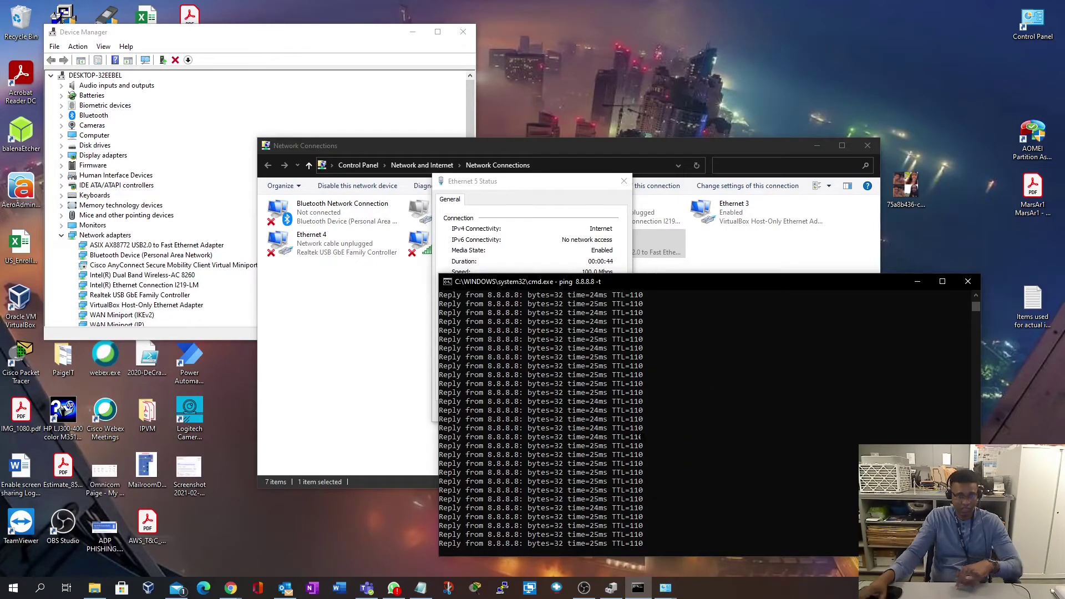
Step: Stop the 8.8.8.8 ping with Ctrl+C, review its statistics, and close Command Prompt
{"action": "key", "text": "ctrl+c"}
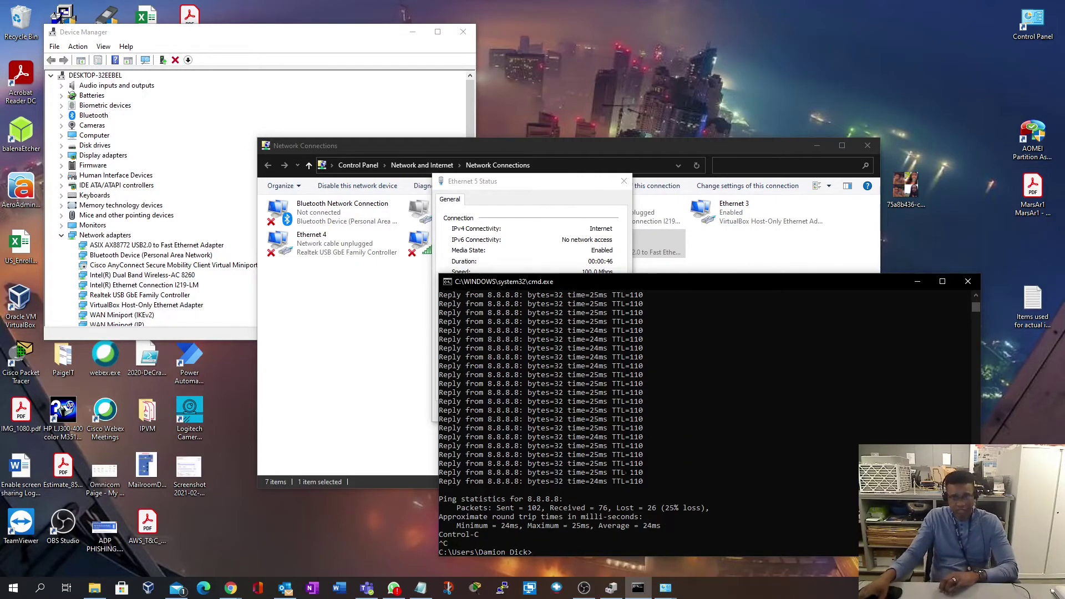
{"action": "scroll", "coordinate": [625, 472], "scroll_direction": "up", "scroll_amount": 20}
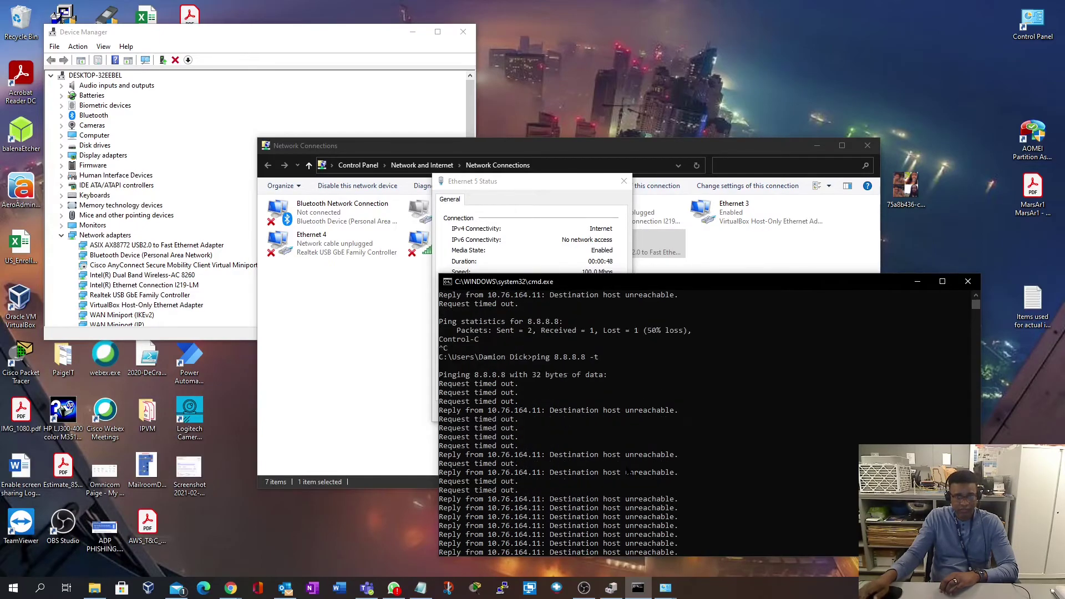
{"action": "scroll", "coordinate": [627, 474], "scroll_direction": "up", "scroll_amount": 5}
{"action": "scroll", "coordinate": [627, 475], "scroll_direction": "down", "scroll_amount": 10}
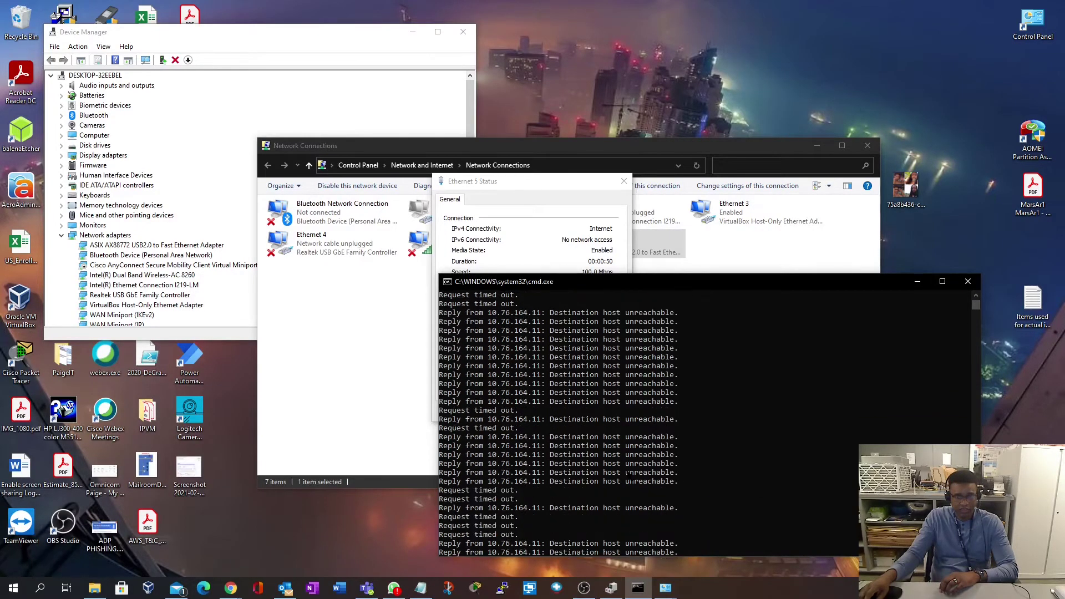
{"action": "scroll", "coordinate": [629, 472], "scroll_direction": "down", "scroll_amount": 8}
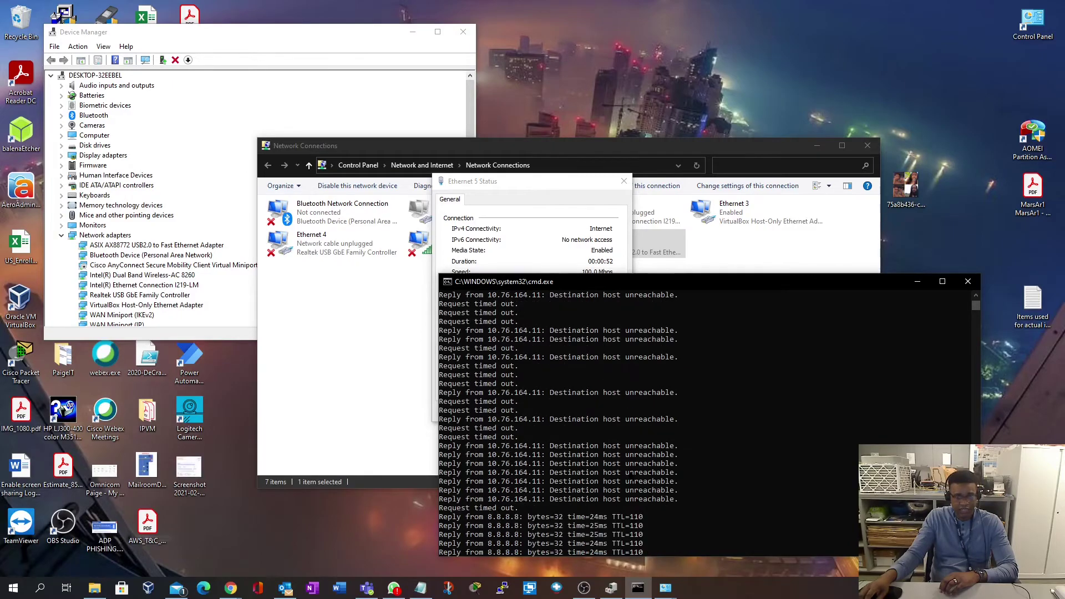
{"action": "scroll", "coordinate": [630, 472], "scroll_direction": "down", "scroll_amount": 10}
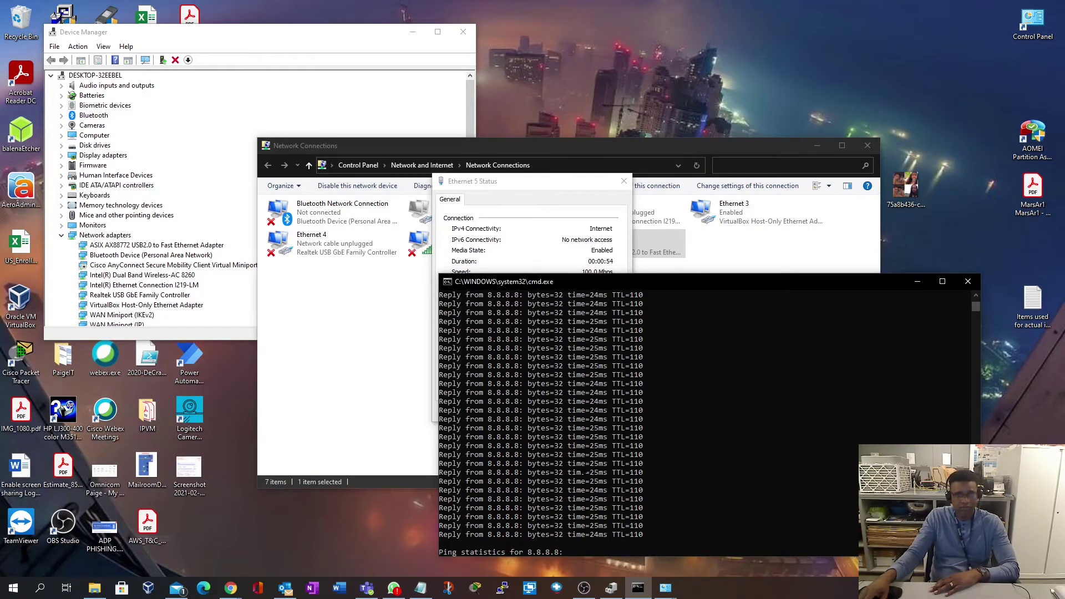
{"action": "scroll", "coordinate": [630, 472], "scroll_direction": "down", "scroll_amount": 3}
{"action": "left_click", "coordinate": [968, 282]}
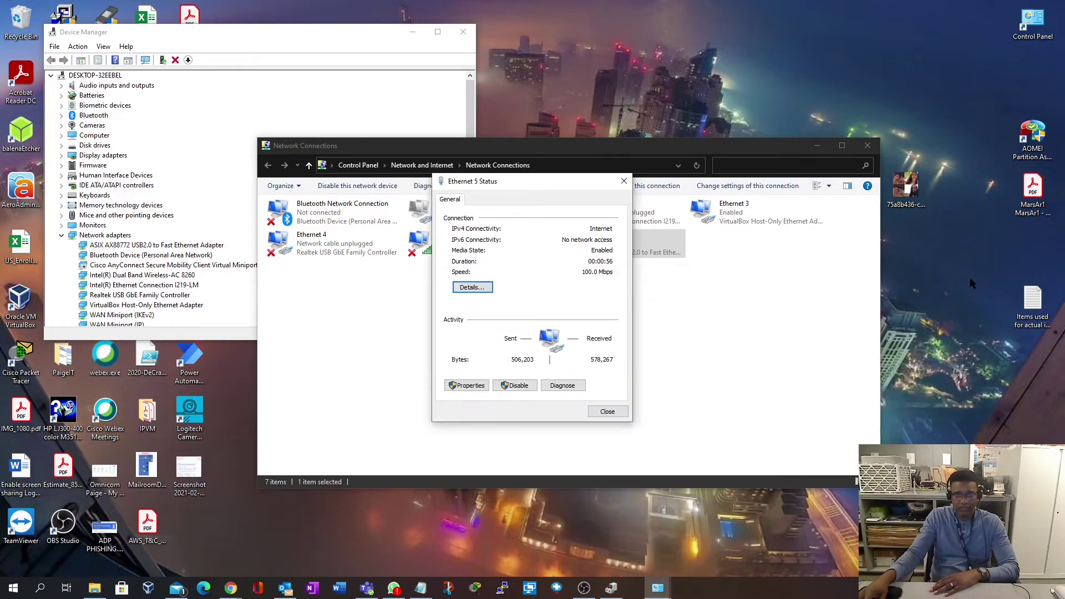
Step: Close the Ethernet 5 Status dialog and Network Connections, returning to Device Manager's adapter list
{"action": "left_click", "coordinate": [607, 411]}
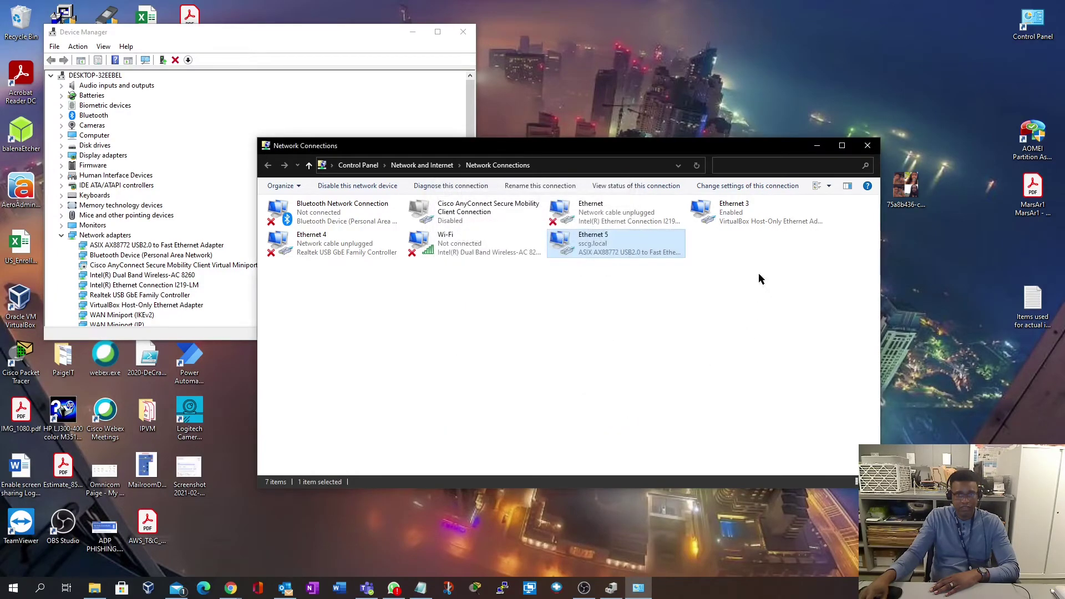
{"action": "left_click", "coordinate": [867, 145]}
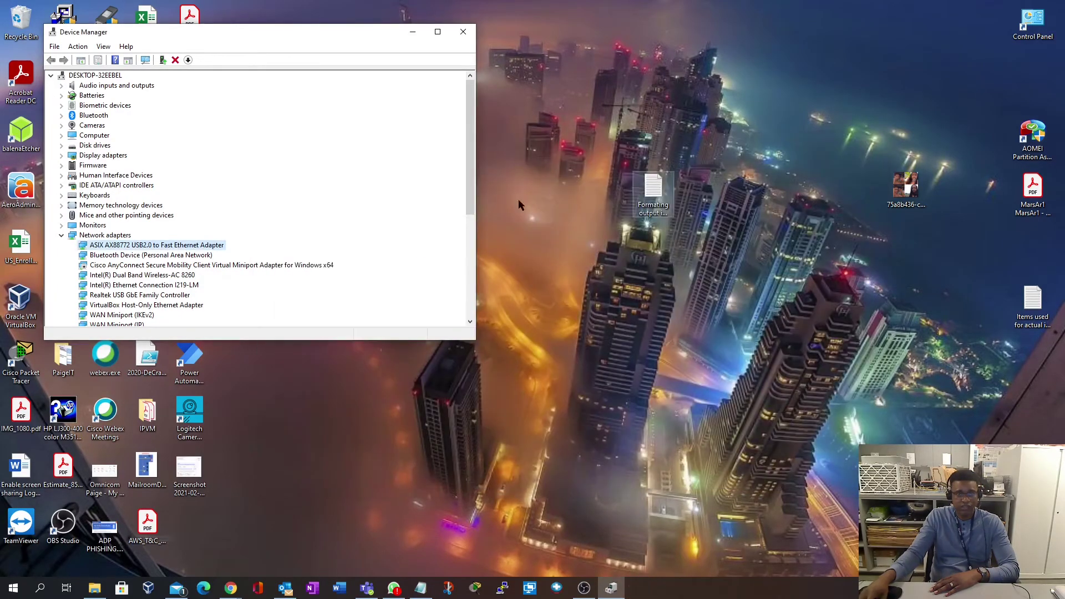
{"action": "scroll", "coordinate": [295, 266], "scroll_direction": "down", "scroll_amount": 5}
{"action": "scroll", "coordinate": [294, 266], "scroll_direction": "up", "scroll_amount": 5}
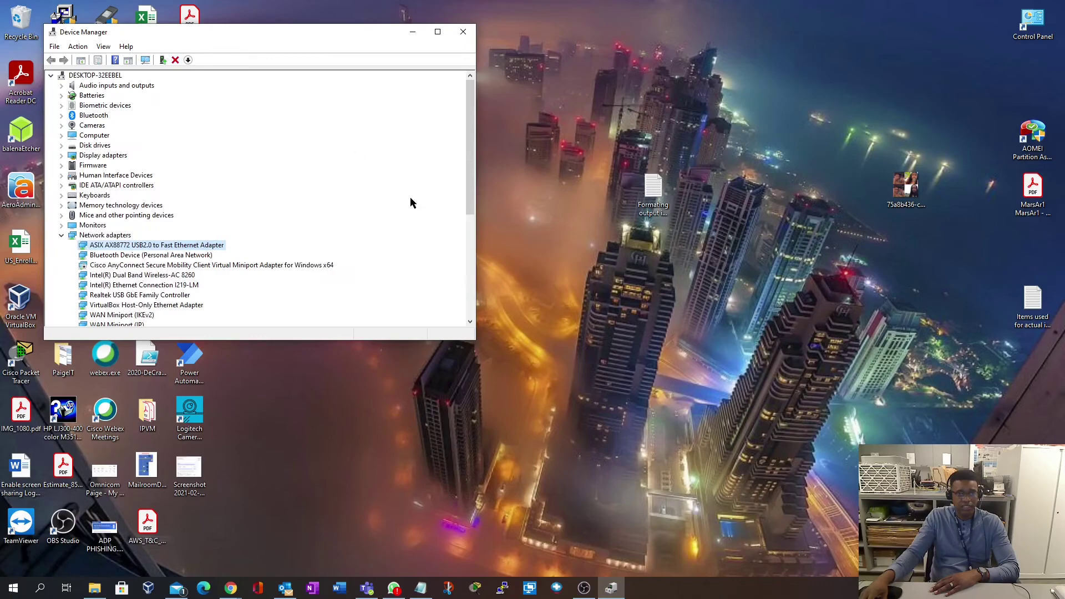